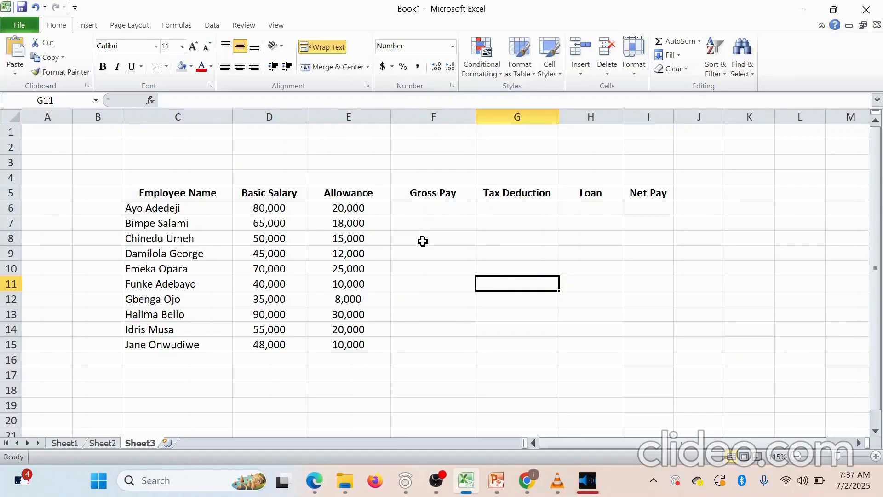
Enter =SUM(D6+E6) in F6 so the first Gross Pay shows 100,000
click(433, 206)
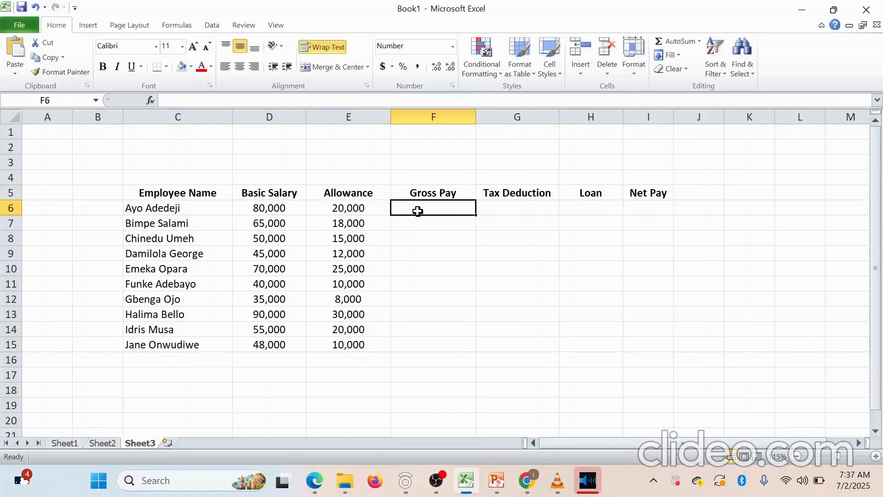
text(=su)
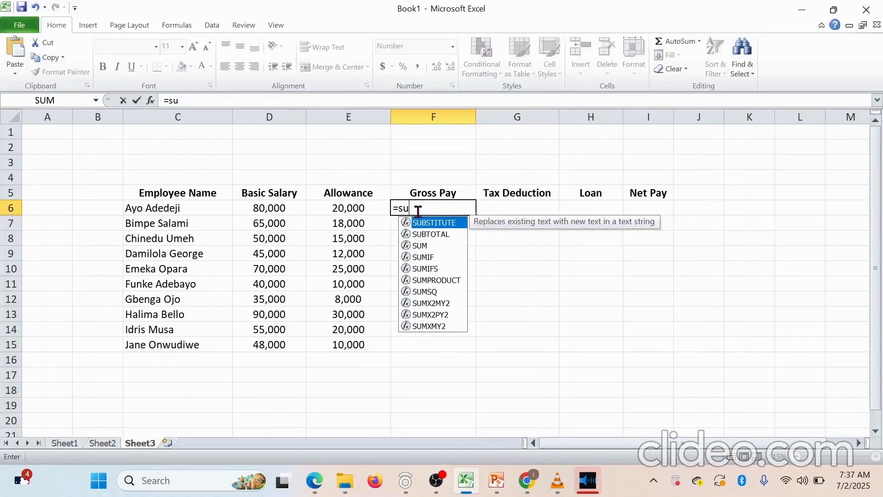
text(m)
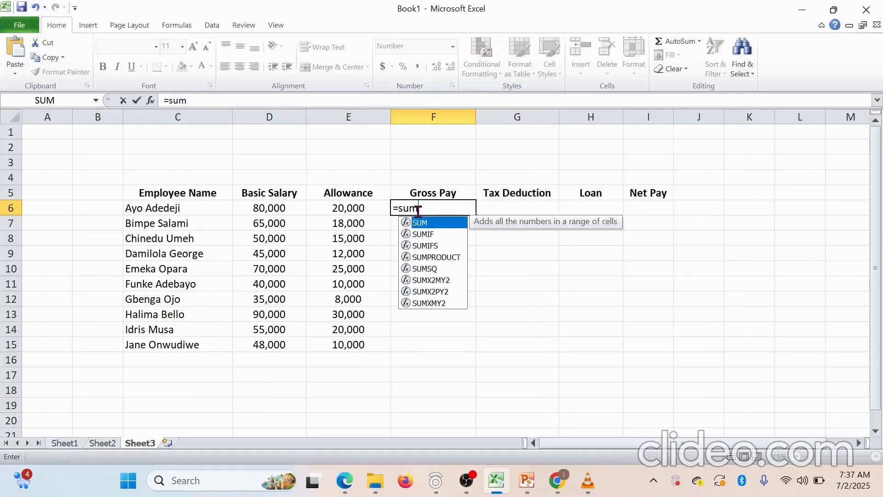
text(())
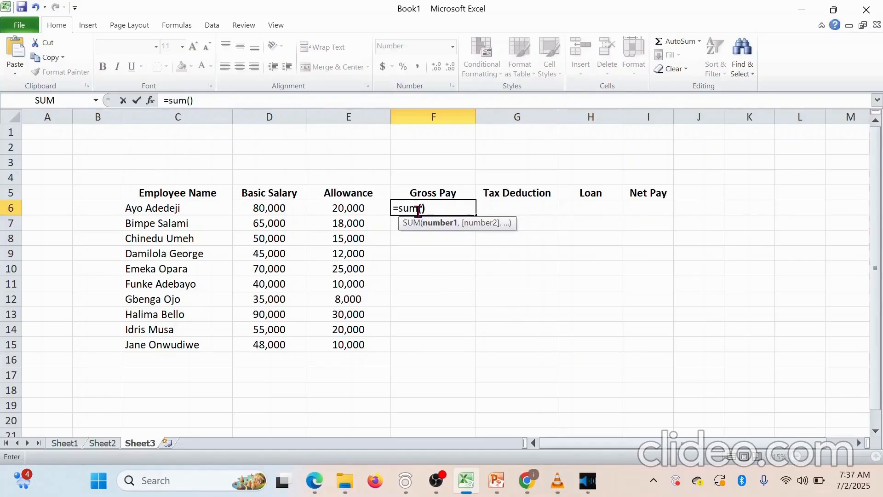
click(191, 102)
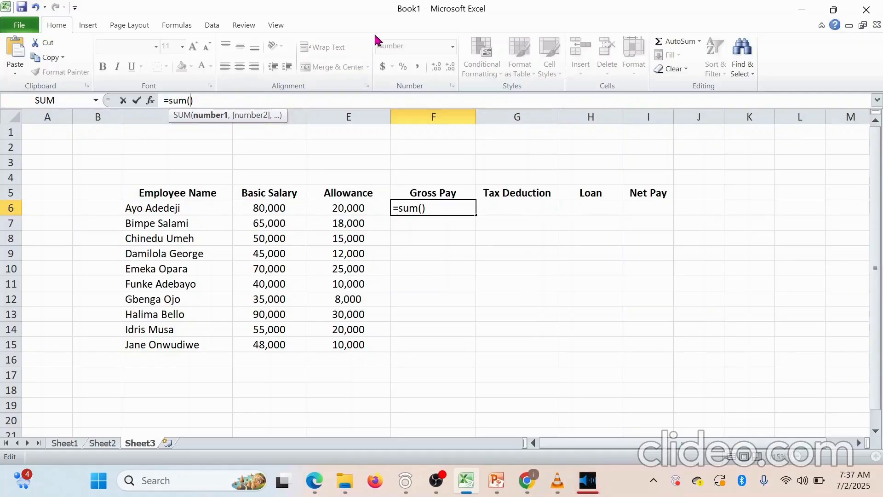
click(222, 98)
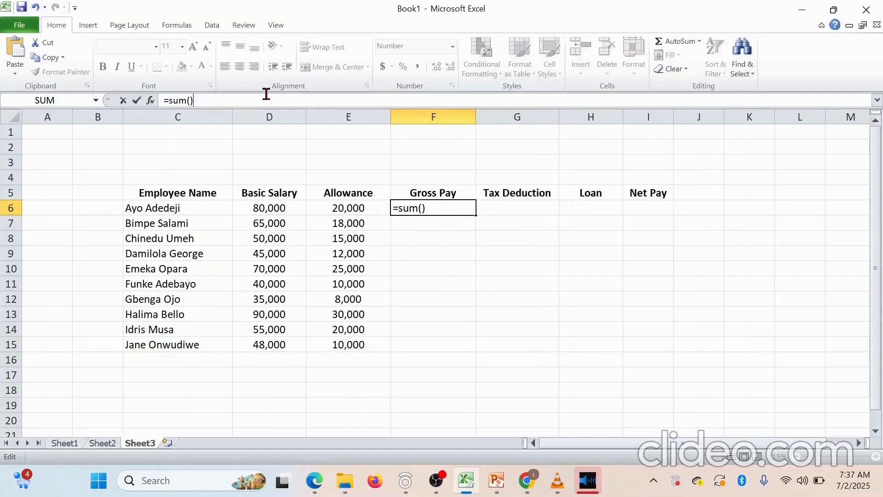
click(190, 101)
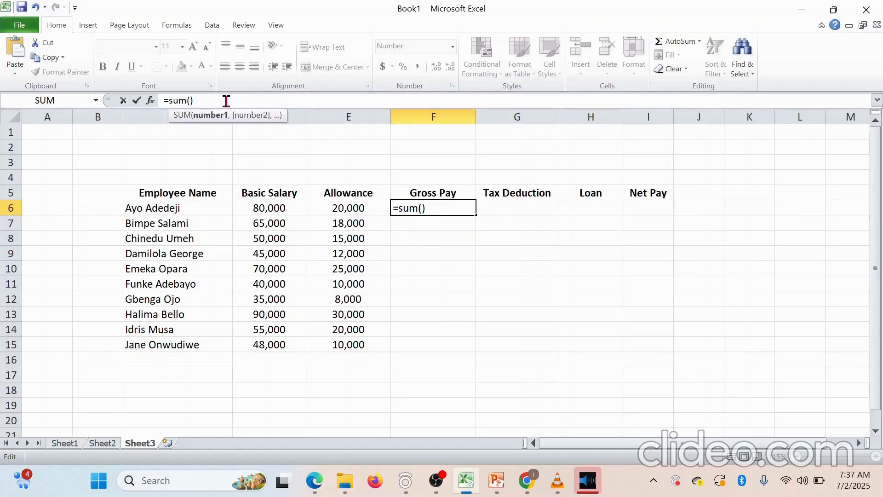
text(d6)
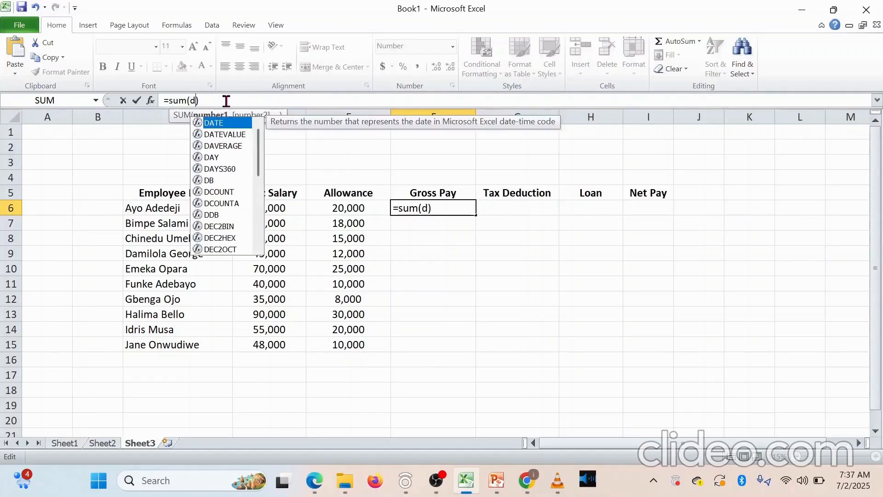
text(+)
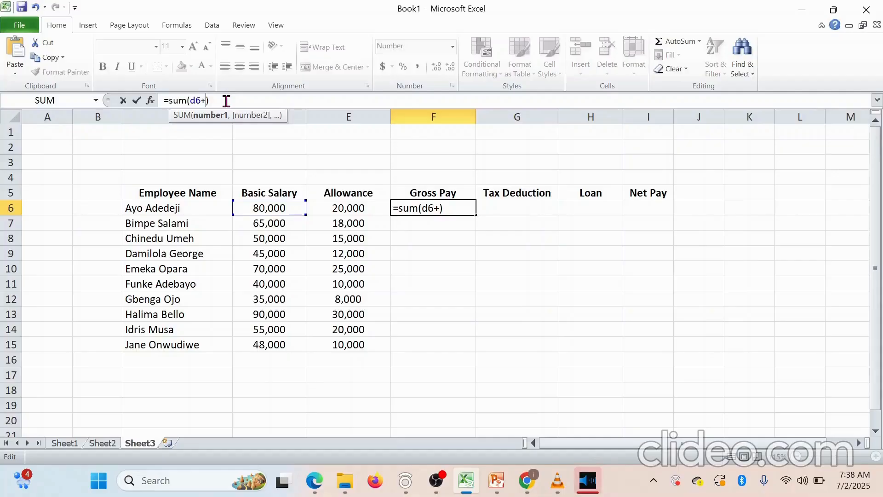
text(e6)
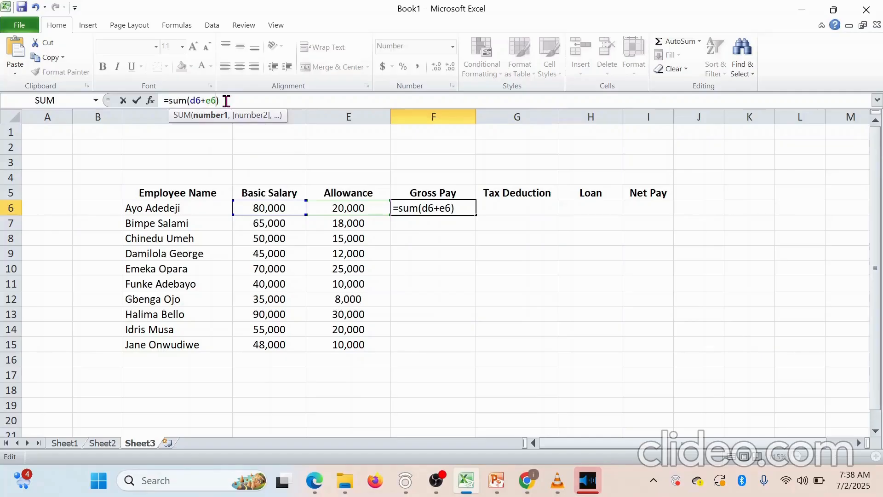
key(Return)
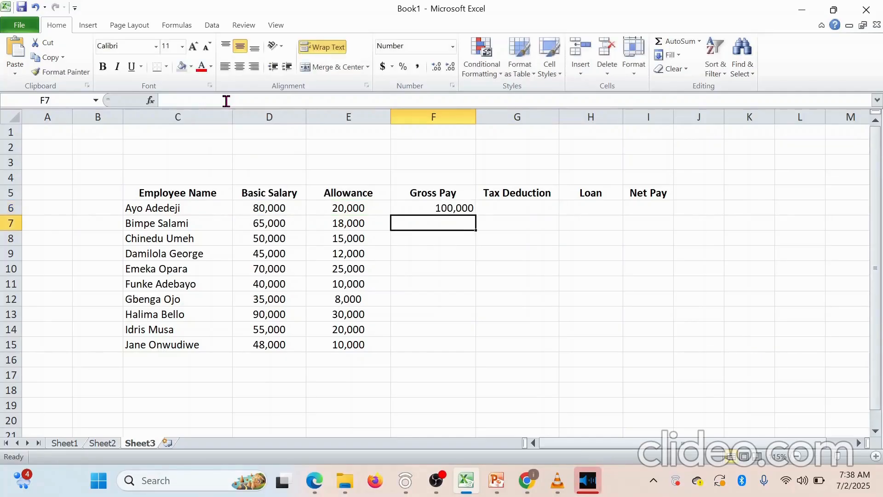
Fill the F6 Gross Pay formula down through F15
click(454, 206)
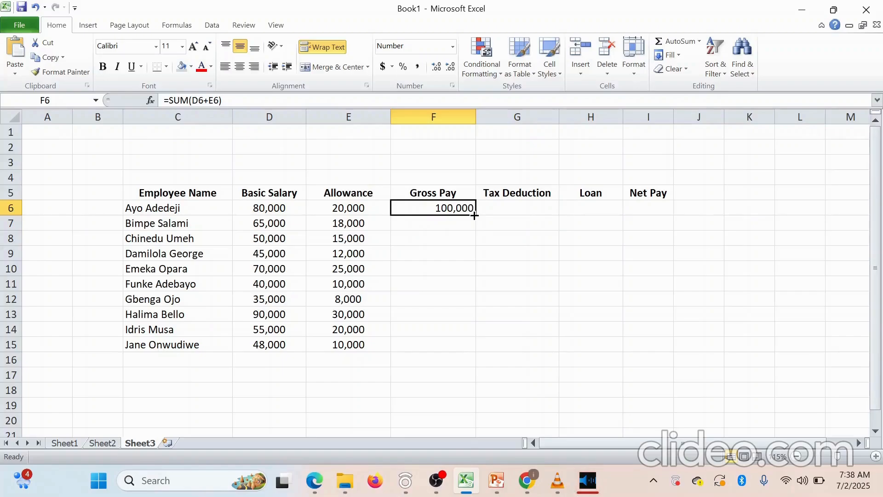
drag(474, 216, 467, 353)
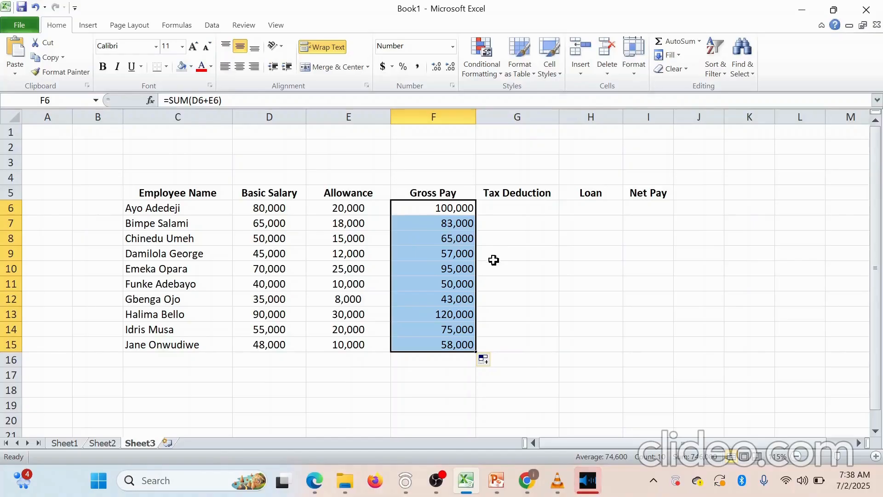
click(512, 209)
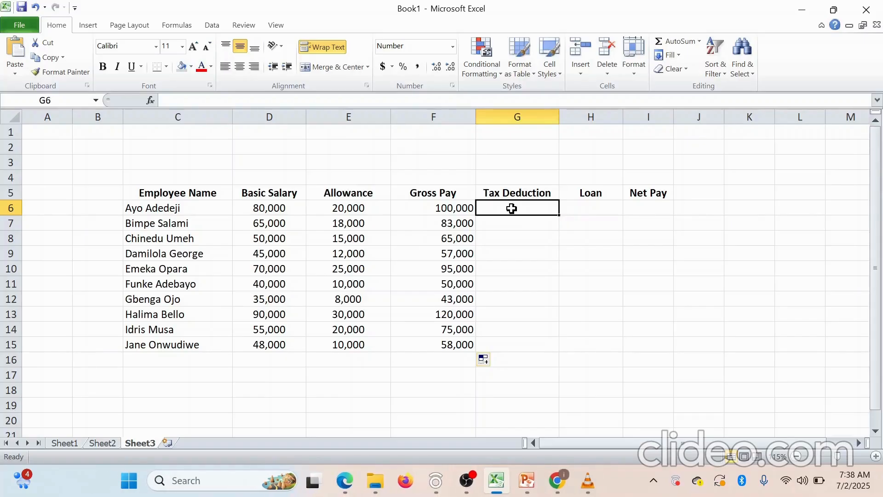
Enter =SUM(5%*D6) in G6 for a 4,000 Tax Deduction
text(=sum)
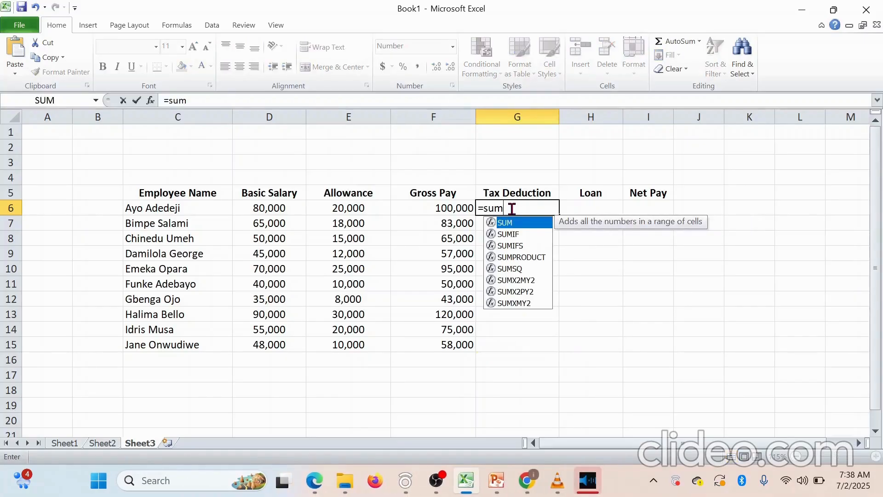
text(())
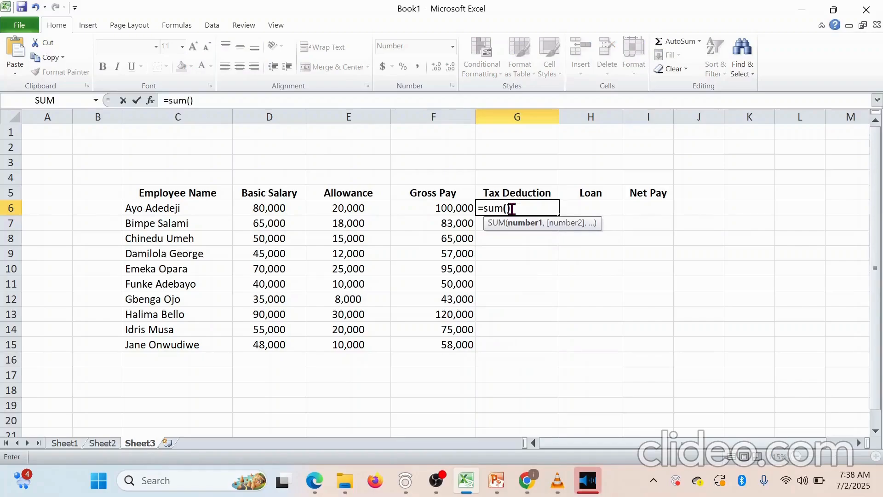
click(511, 209)
text(5%)
text(*)
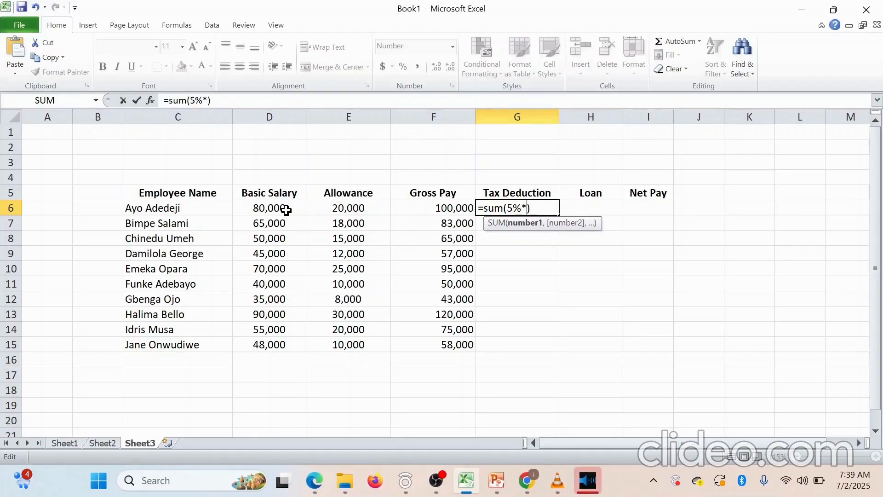
text(d6)
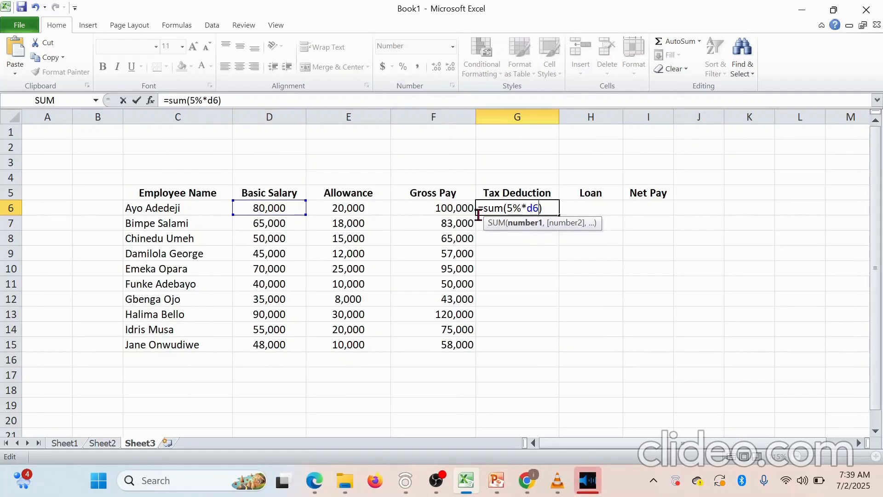
key(Return)
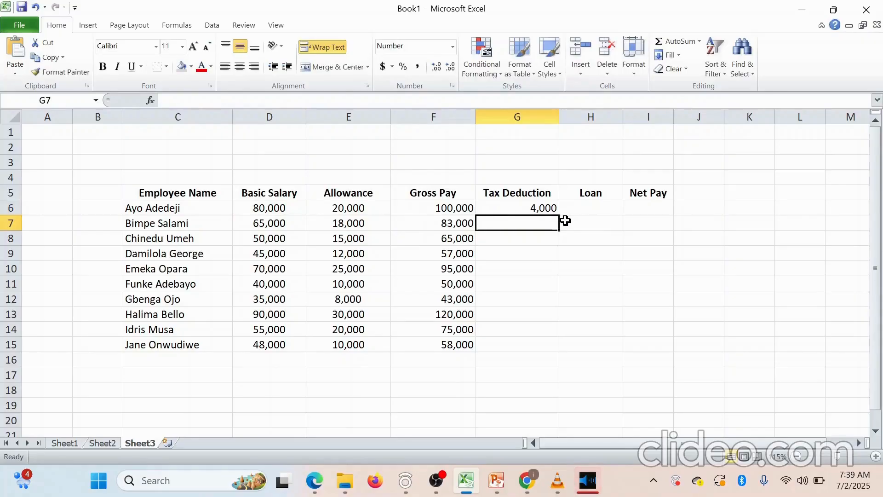
click(551, 208)
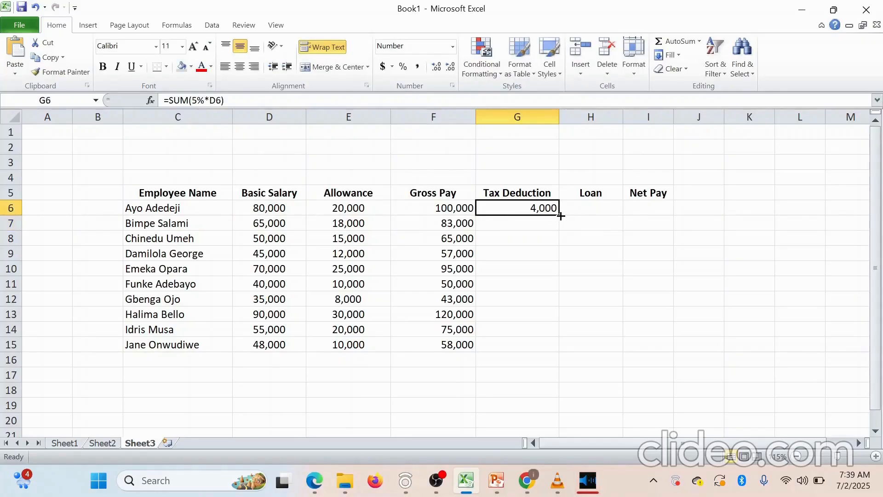
Fill the G6 tax formula down to G15 and check the copies in G7 and G15
drag(560, 217, 551, 351)
click(584, 275)
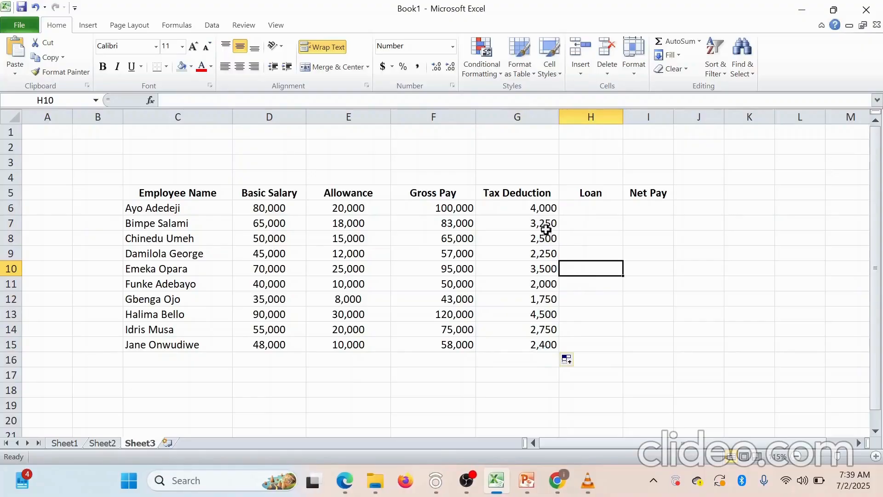
click(537, 207)
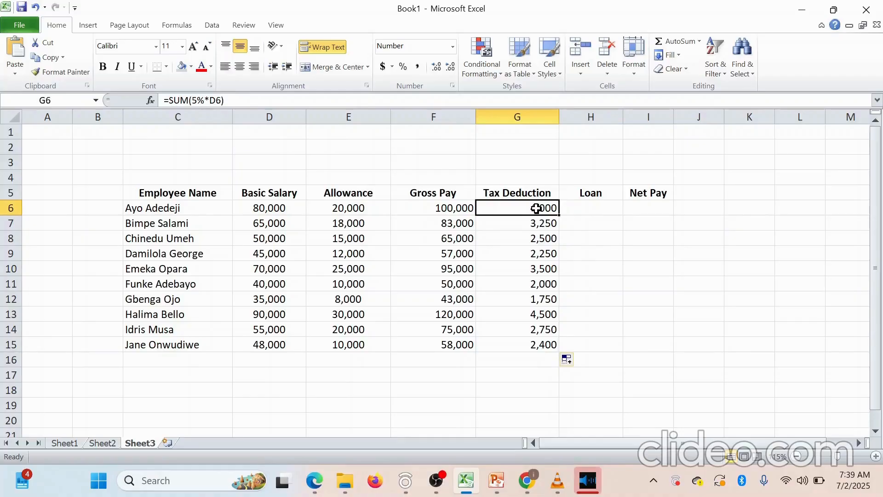
click(537, 225)
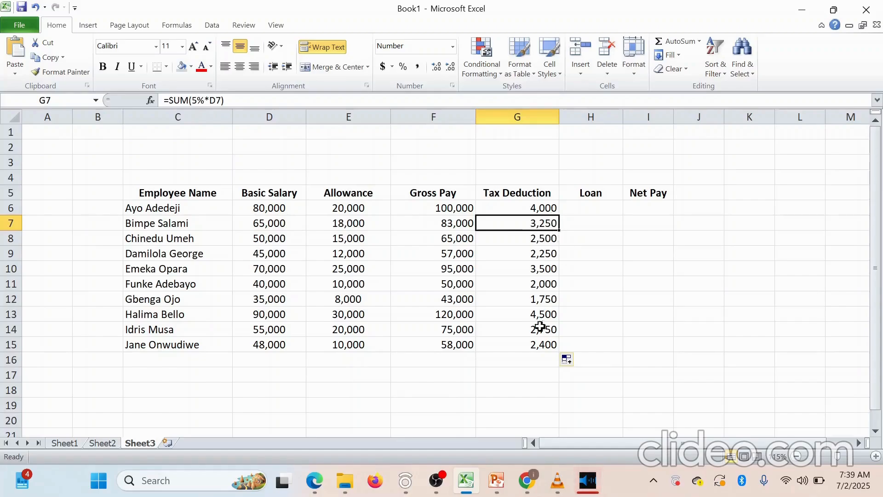
click(535, 346)
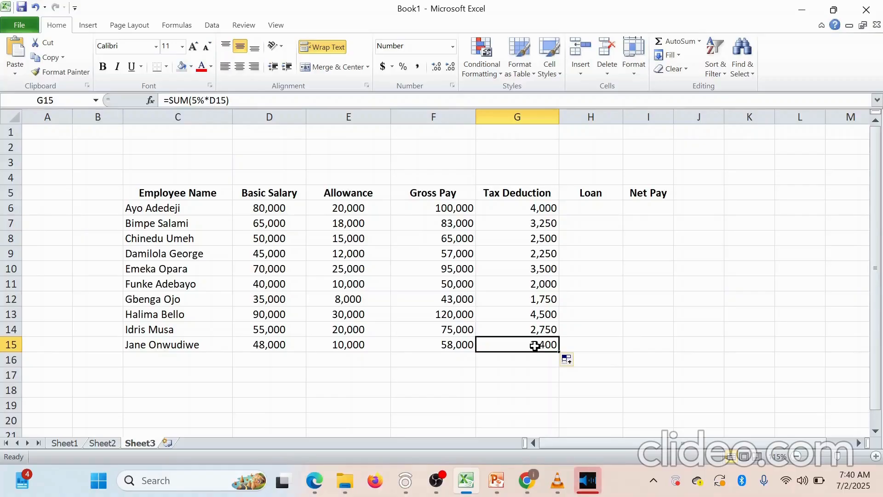
click(598, 209)
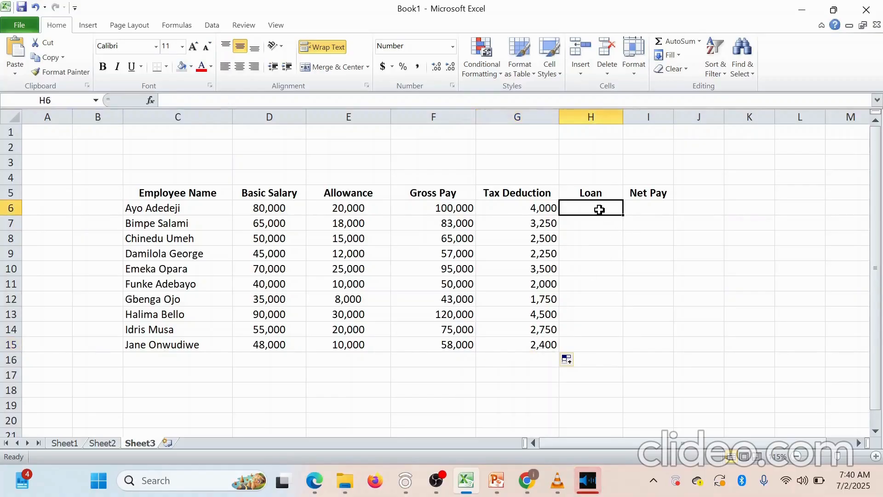
Enter the employees' loan amounts in the Loan column, starting at H6
text(67)
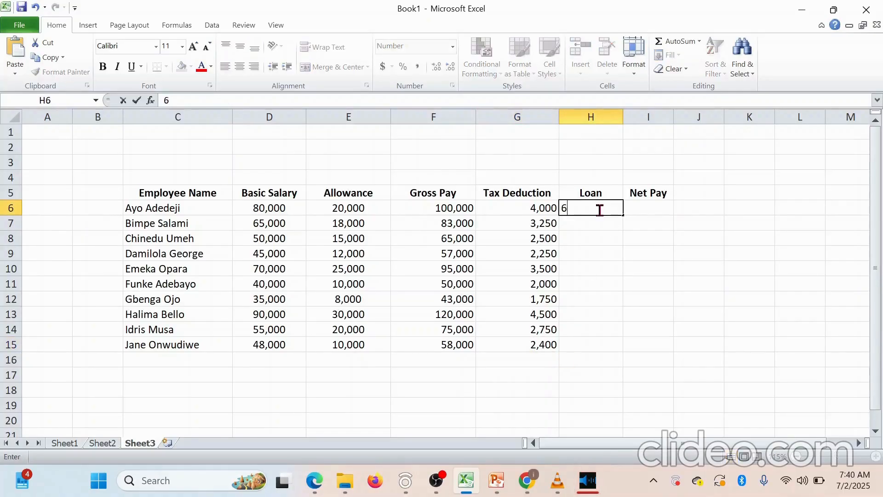
click(599, 224)
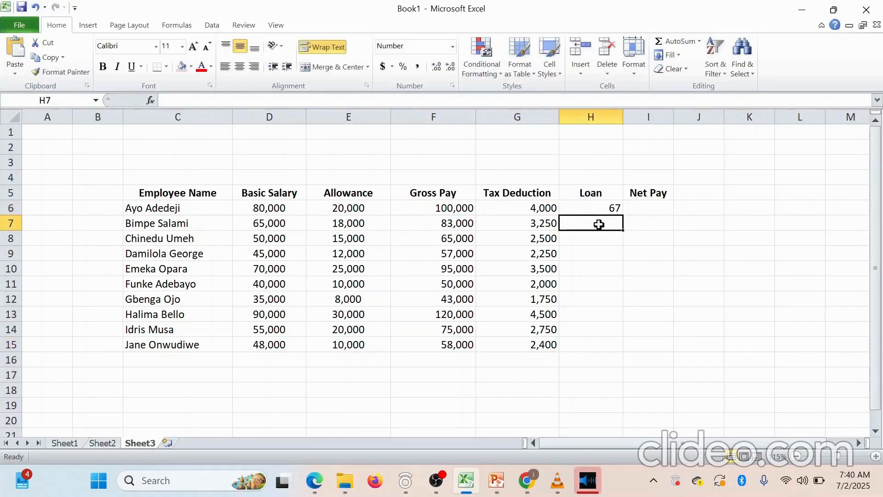
click(604, 208)
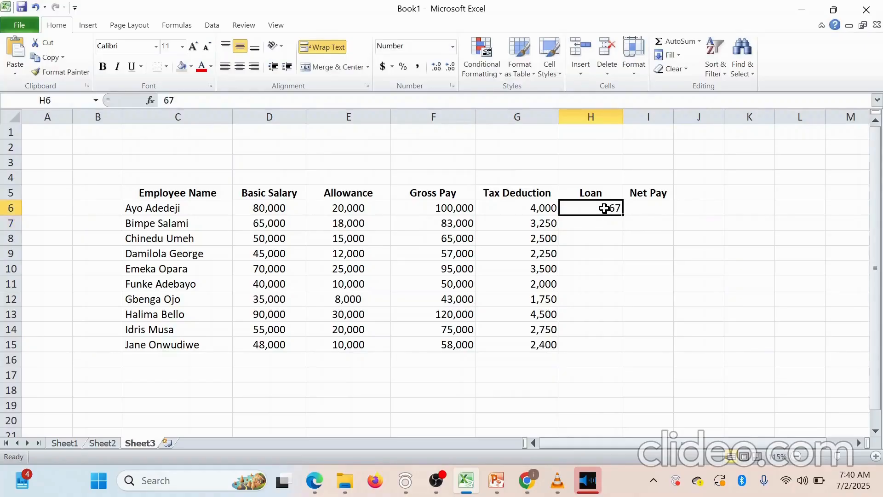
click(604, 223)
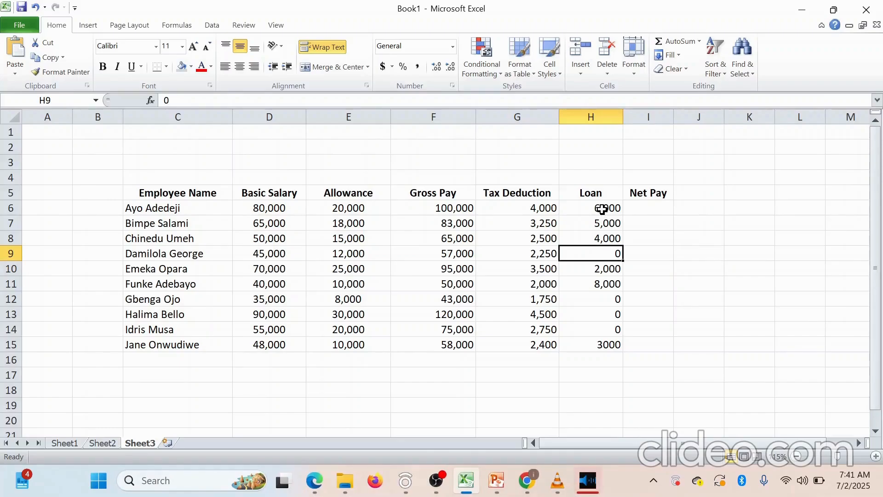
click(657, 205)
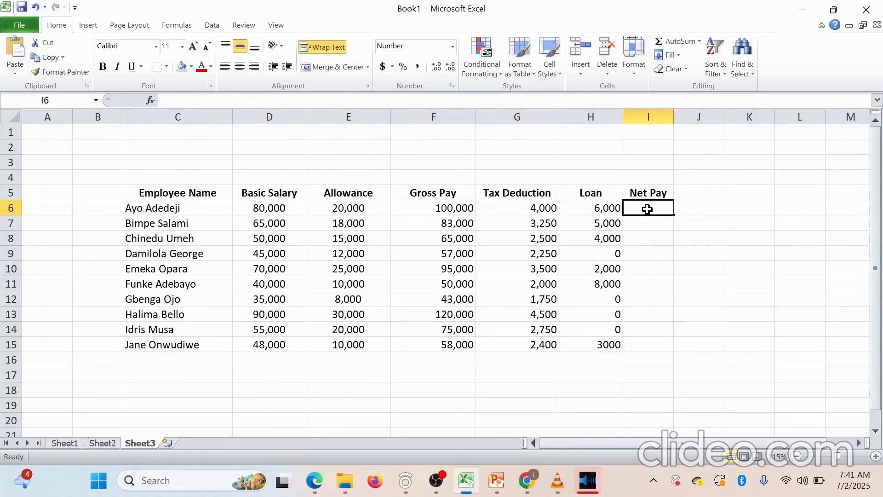
Type =SUM(F6-G6-H6) into I6 without committing it
text(=s)
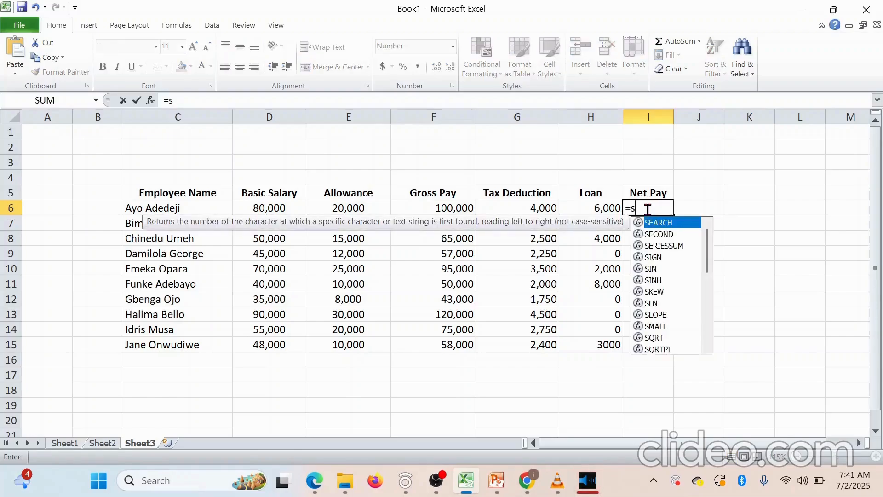
text(um)
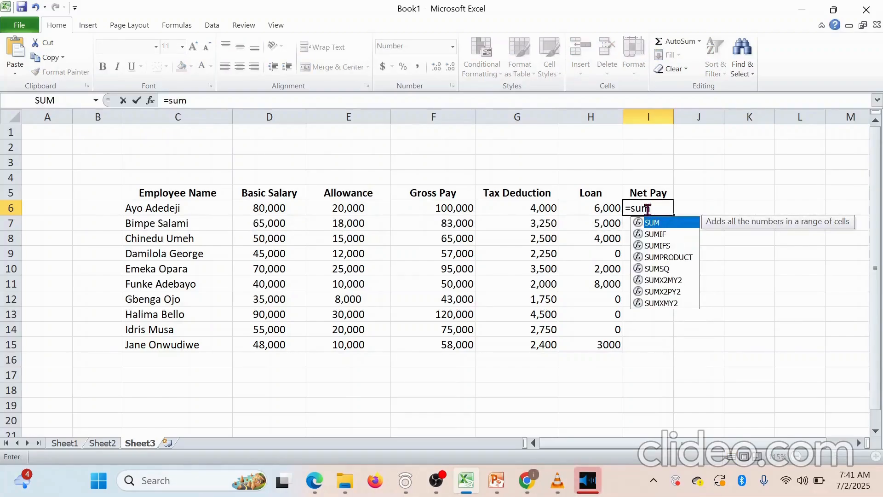
text(())
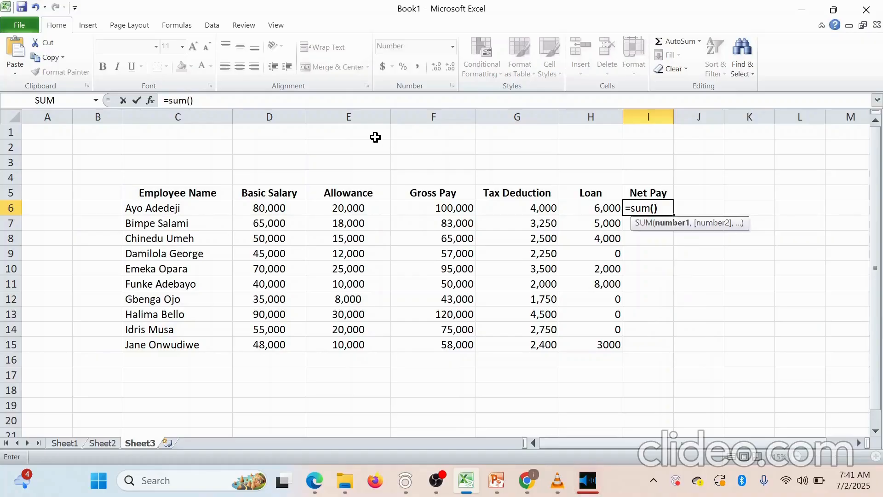
click(191, 100)
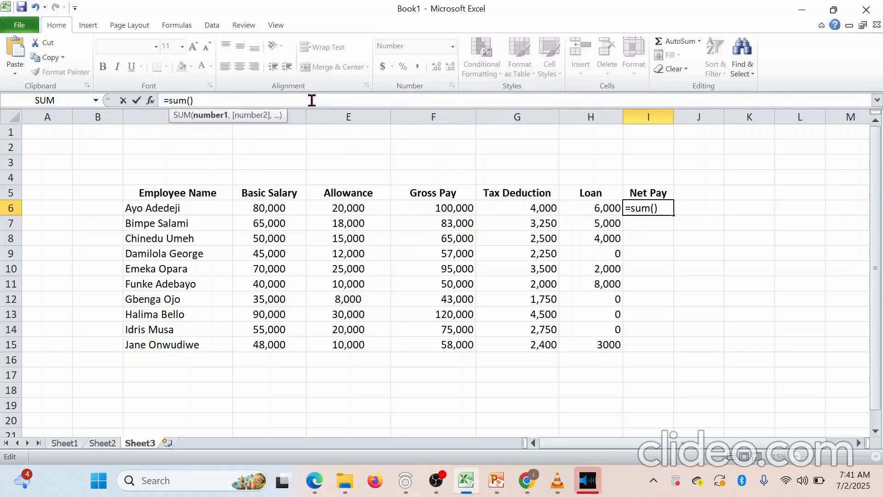
text(f)
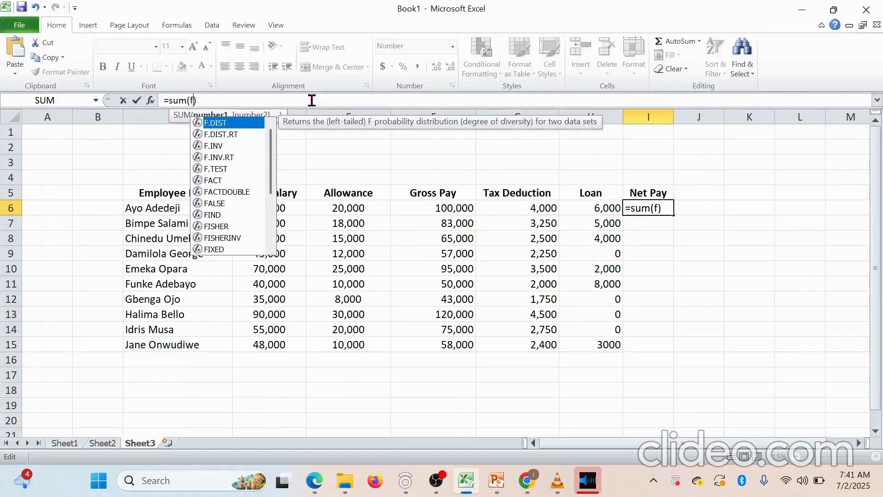
text(6)
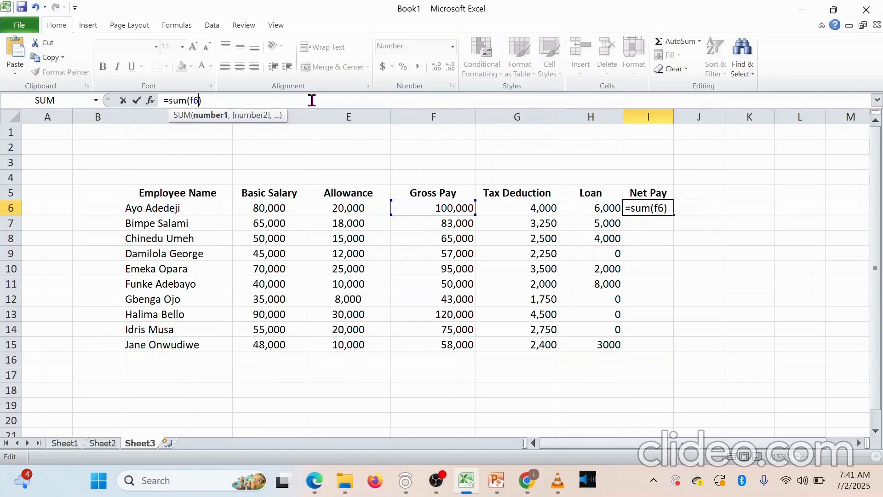
text(-)
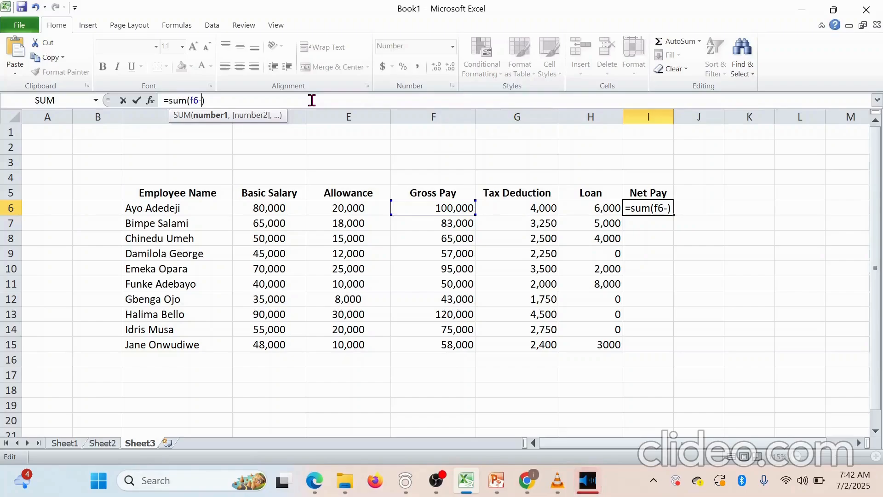
text(g6)
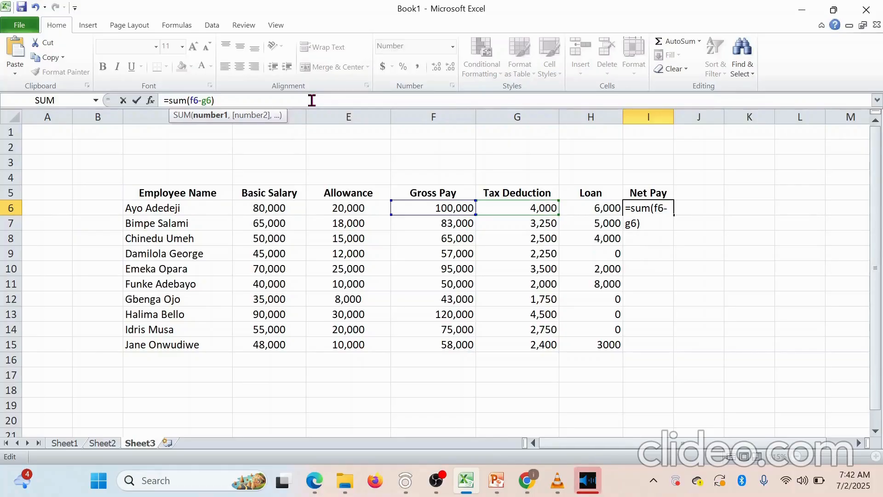
text(-)
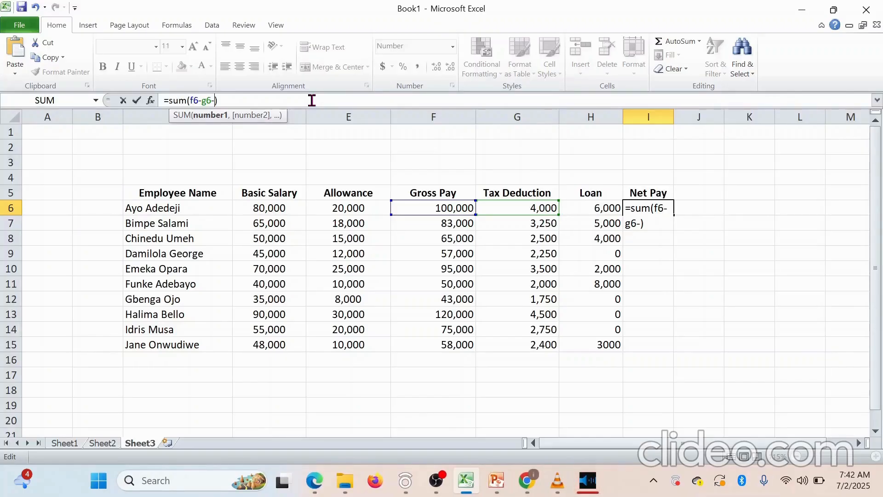
text(h6)
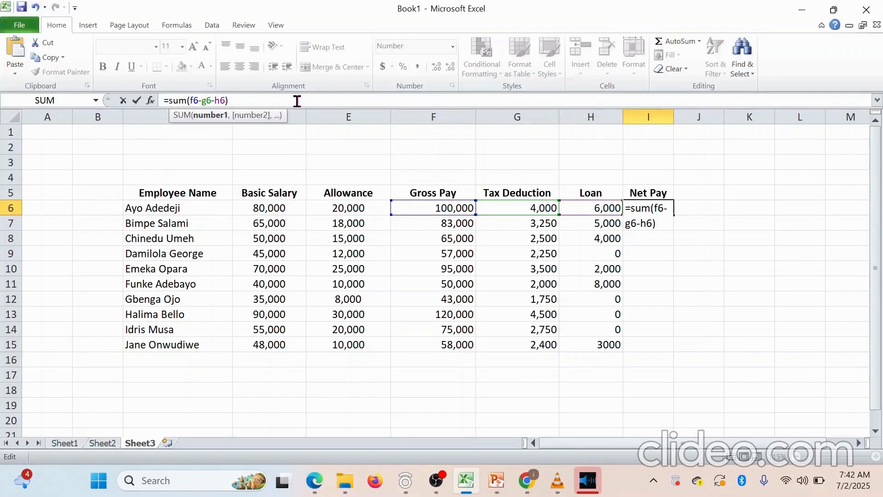
Select the Net Pay formula text and bring PowerPoint's Presentation3 forward
drag(229, 101, 182, 91)
key(ctrl+c)
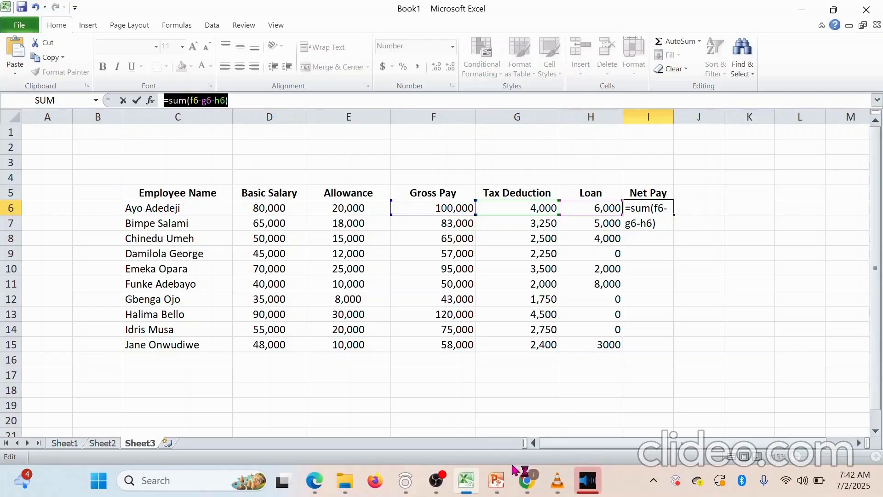
mouse_move(505, 479)
click(490, 440)
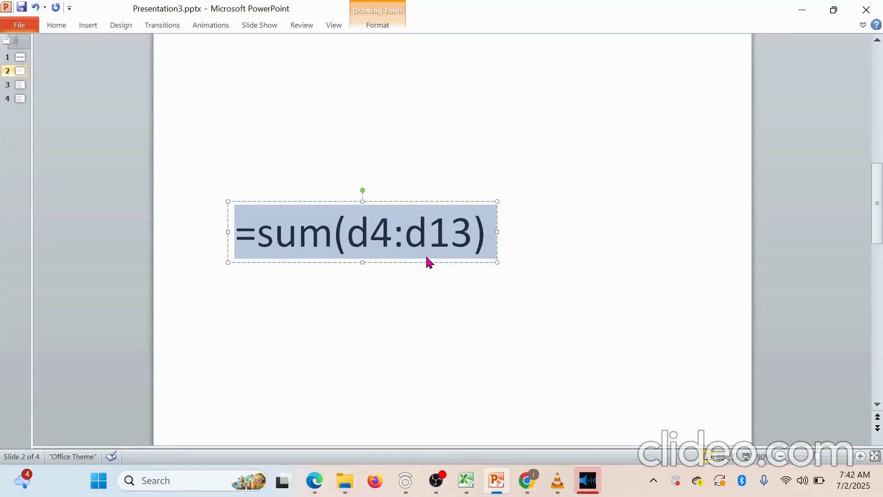
Paste the formula onto slide 2 and edit it to =sum(f6-(g6+h6))
key(ctrl+v)
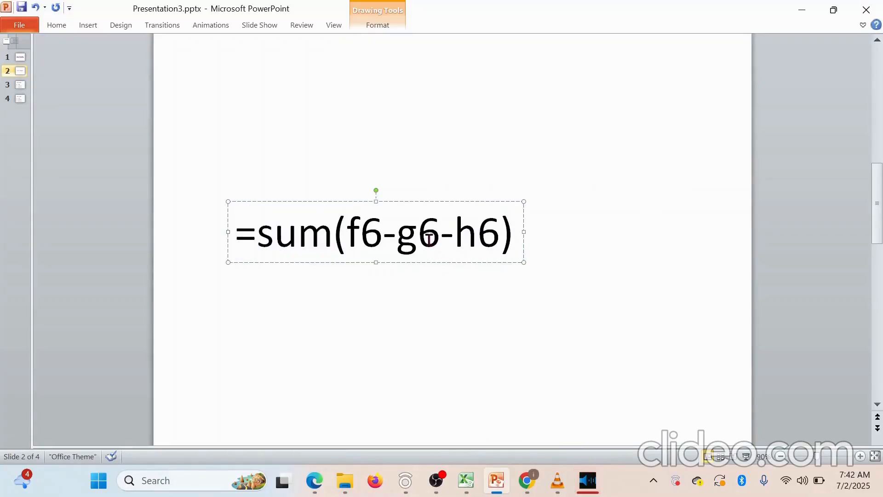
click(401, 238)
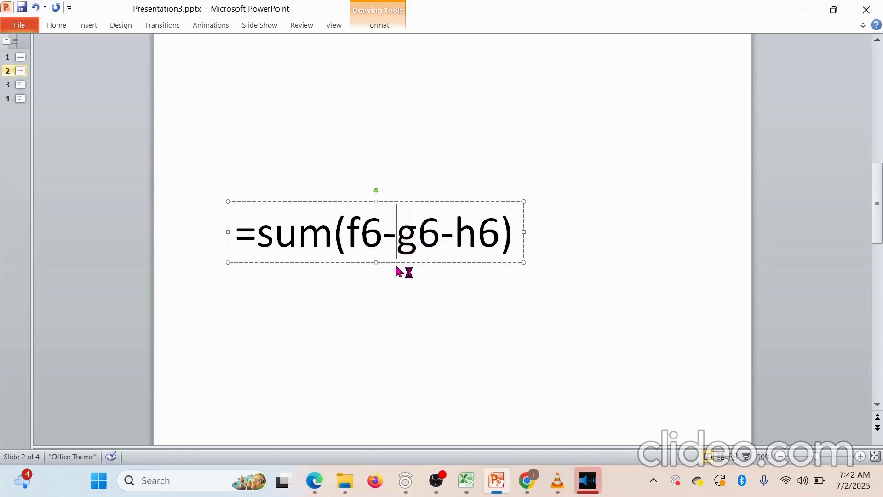
text(()
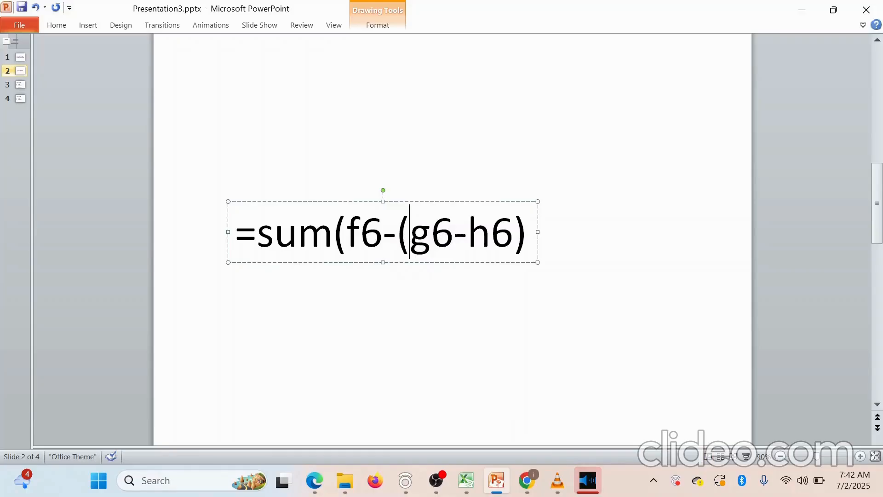
click(512, 240)
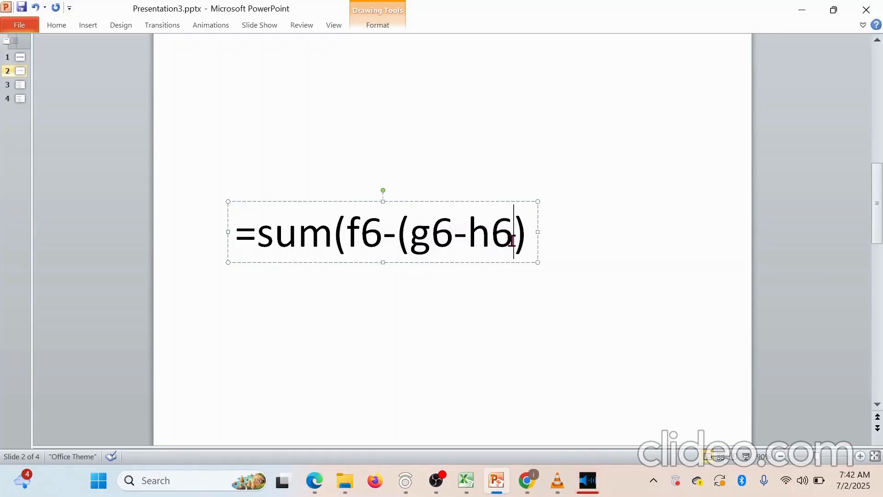
text())
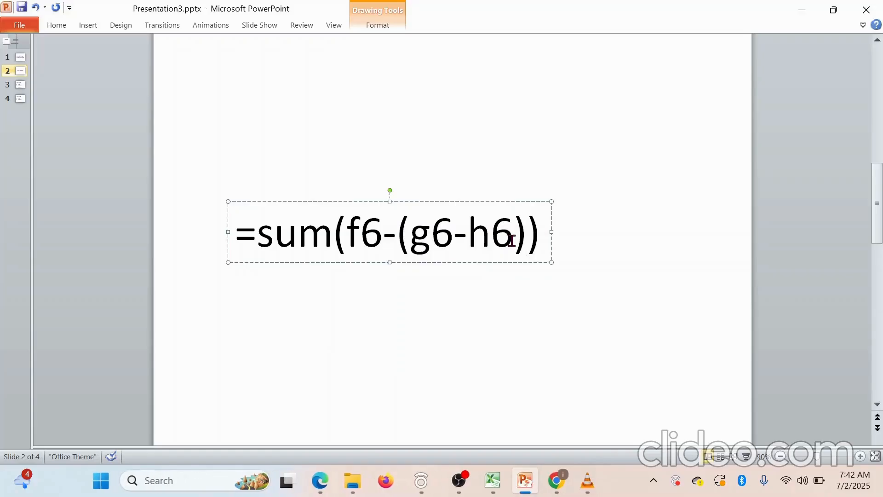
click(466, 240)
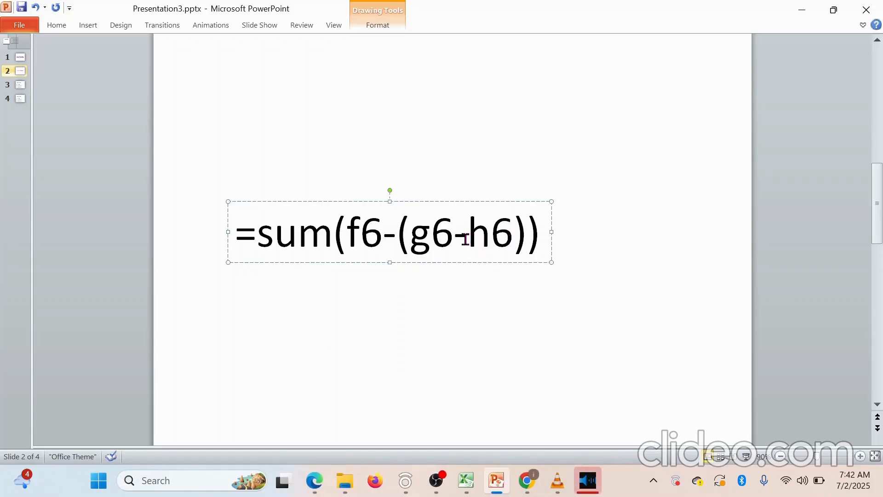
key(BackSpace)
text(+)
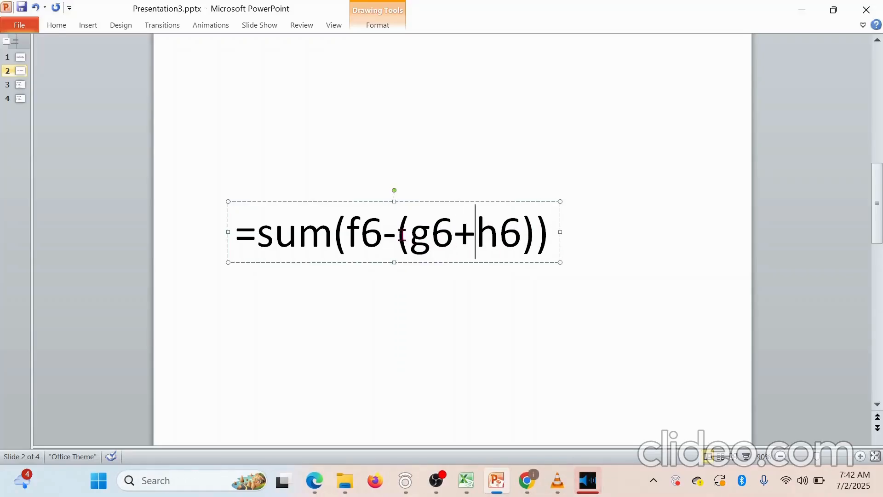
Colour the (g6+h6) part of the slide formula red
drag(399, 236, 522, 234)
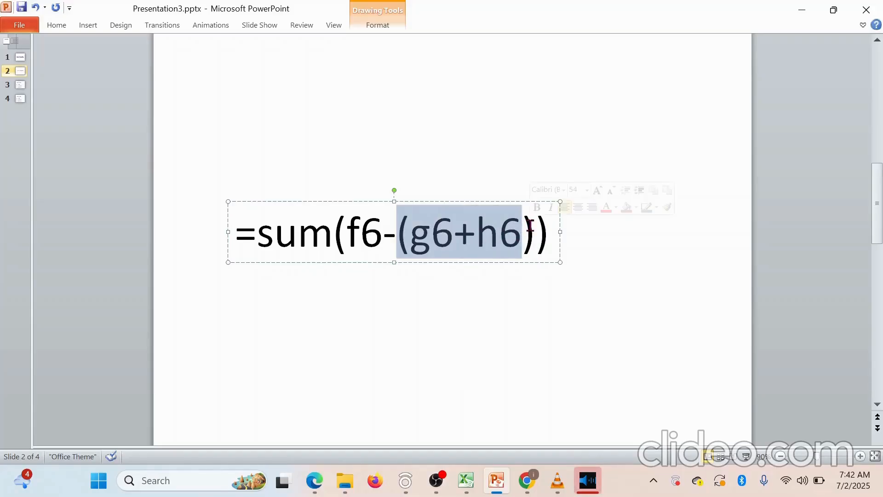
shift+click(533, 232)
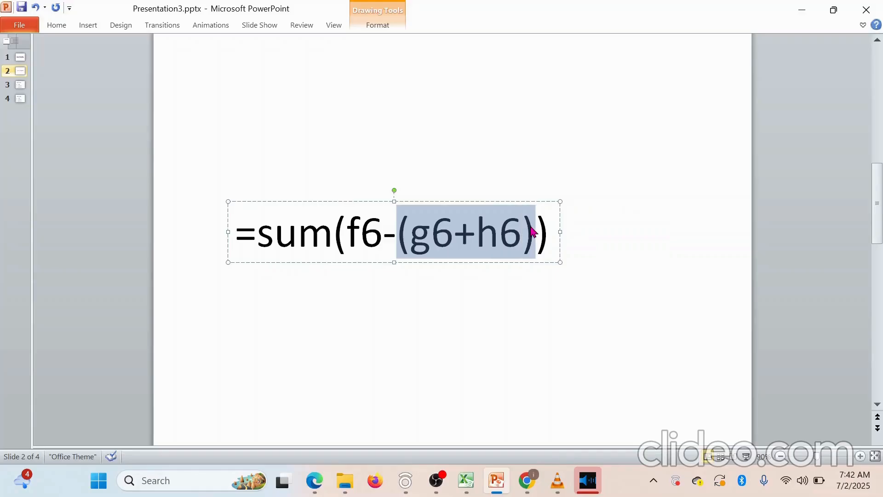
click(61, 26)
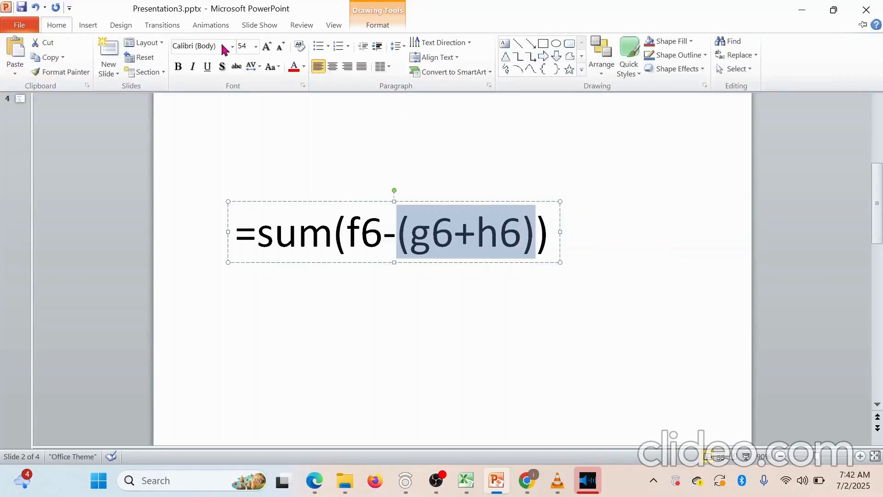
click(293, 68)
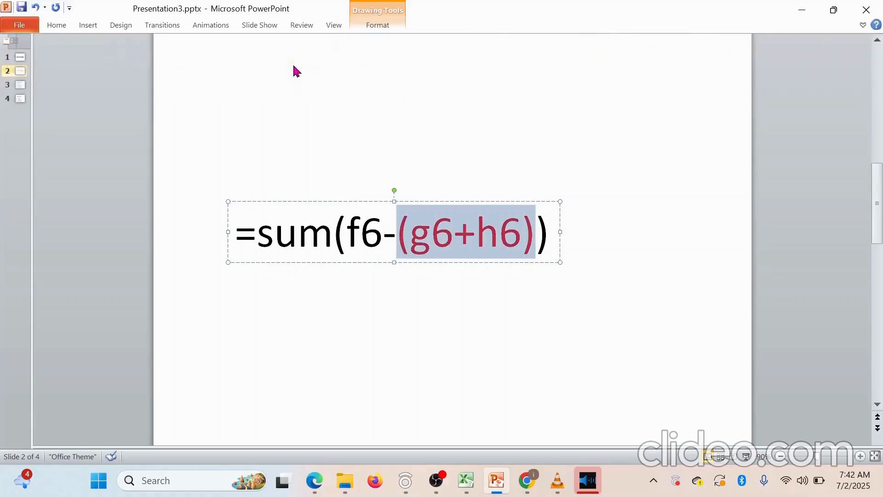
click(647, 178)
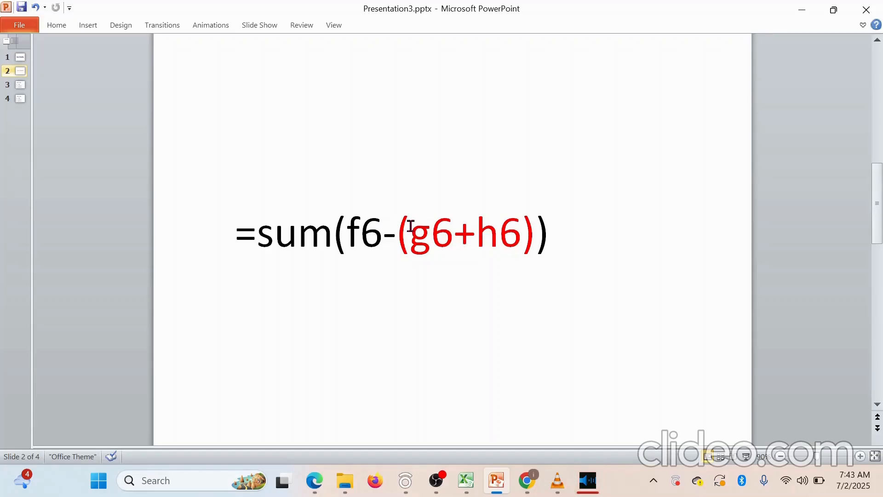
click(466, 481)
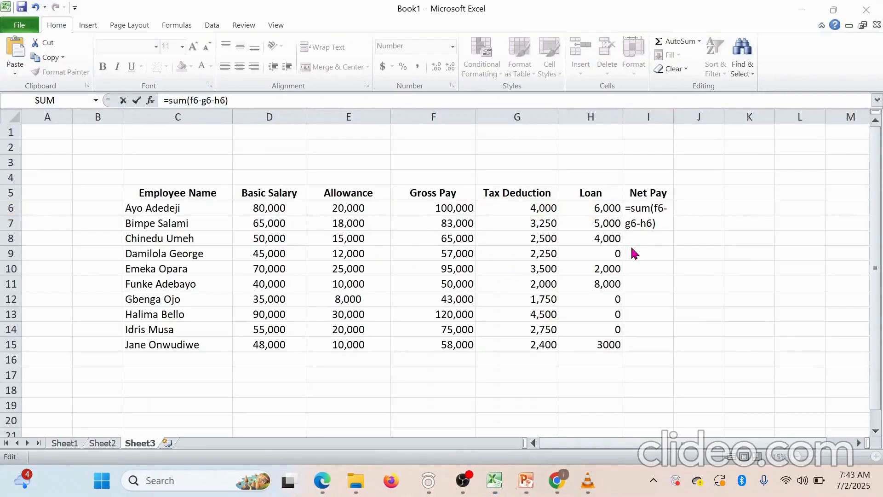
Change the I6 formula to =SUM(F6-(G6+H6)), giving a Net Pay of 90,000
click(325, 19)
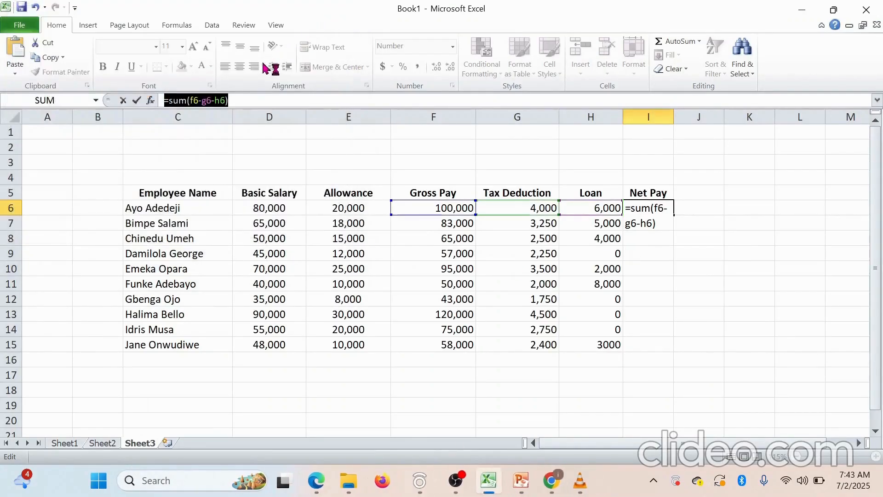
click(206, 100)
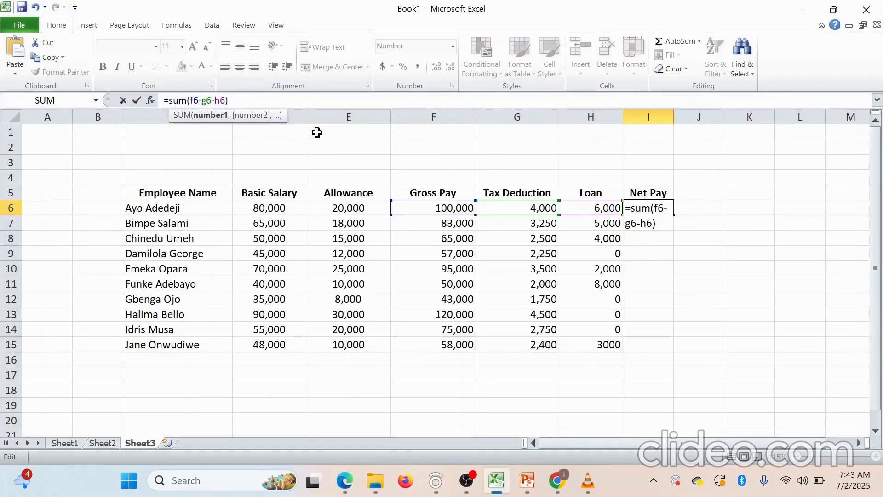
text(()
click(220, 100)
key(BackSpace)
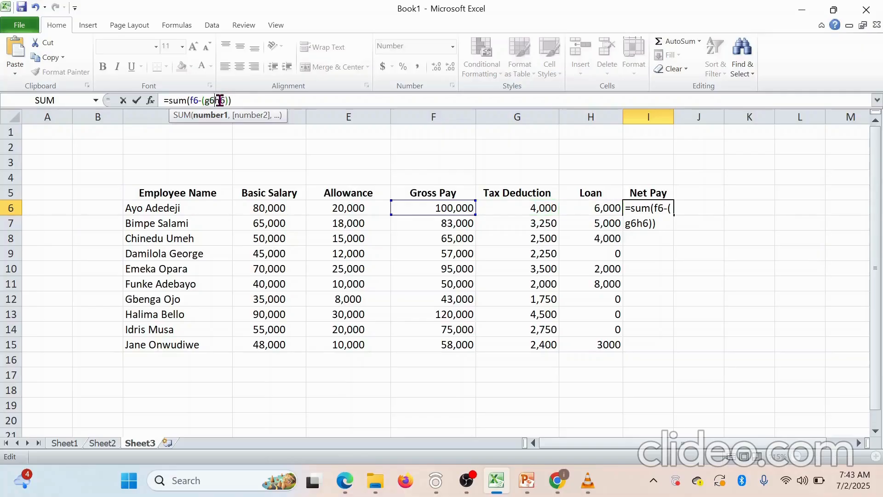
text(+)
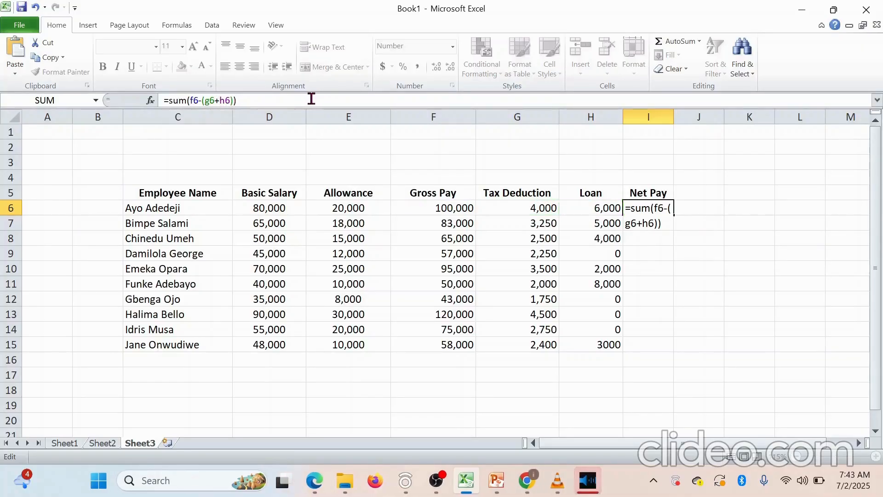
key(Return)
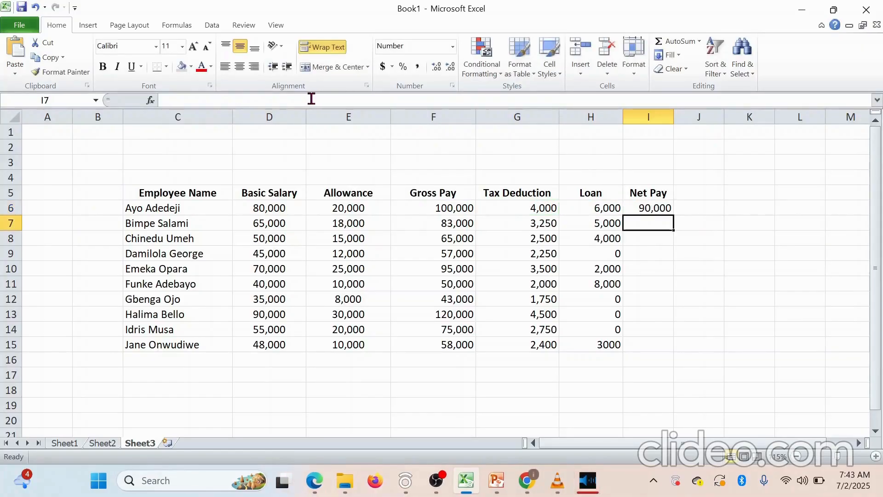
click(652, 209)
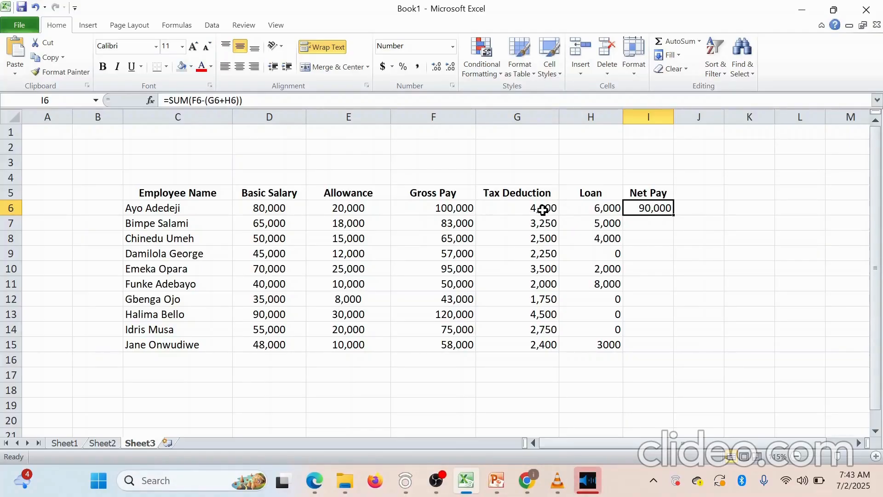
Fill the I6 Net Pay formula down through I15
click(454, 210)
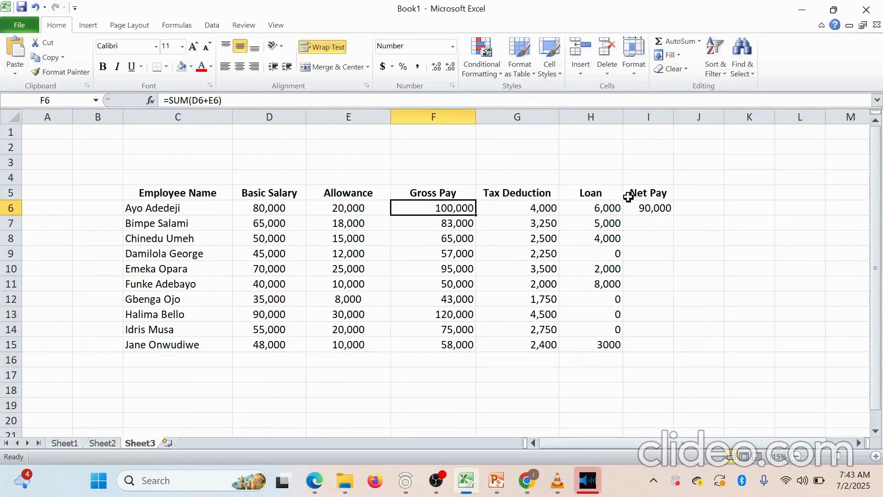
click(669, 208)
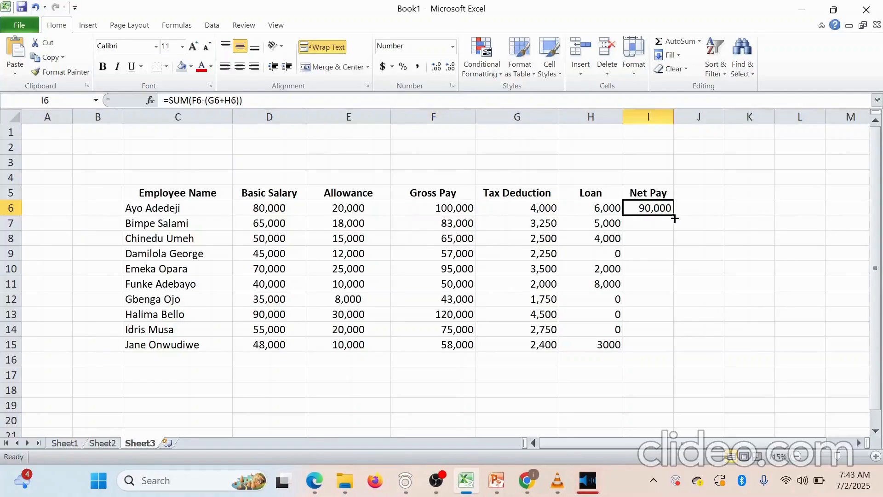
drag(675, 216, 669, 354)
click(707, 267)
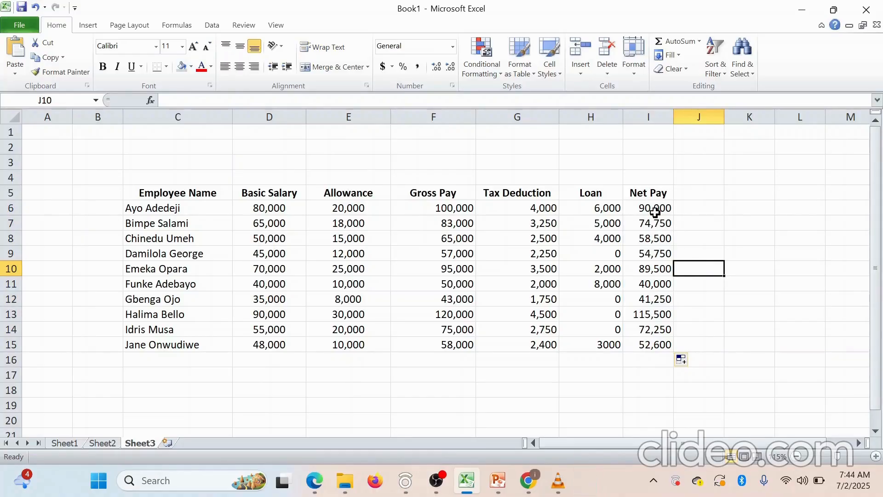
click(166, 379)
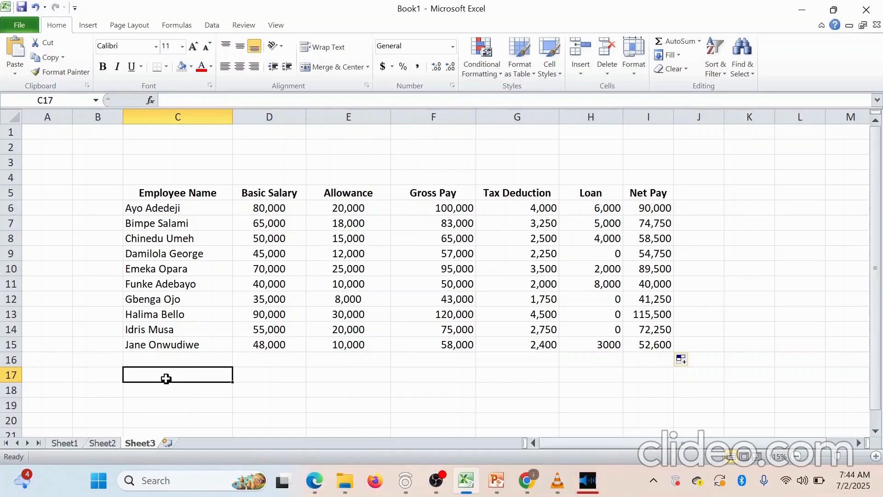
Type the label 'G-Total' into C17 beneath the employee names
text(G)
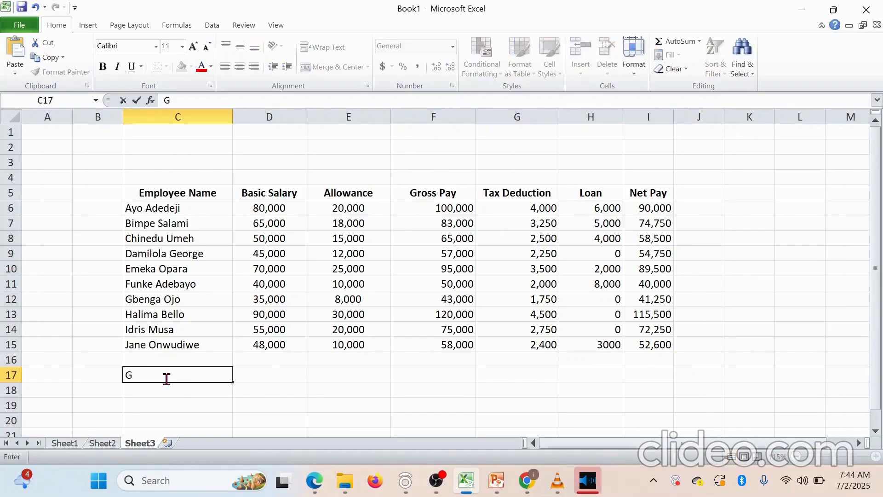
text(-Total)
click(257, 372)
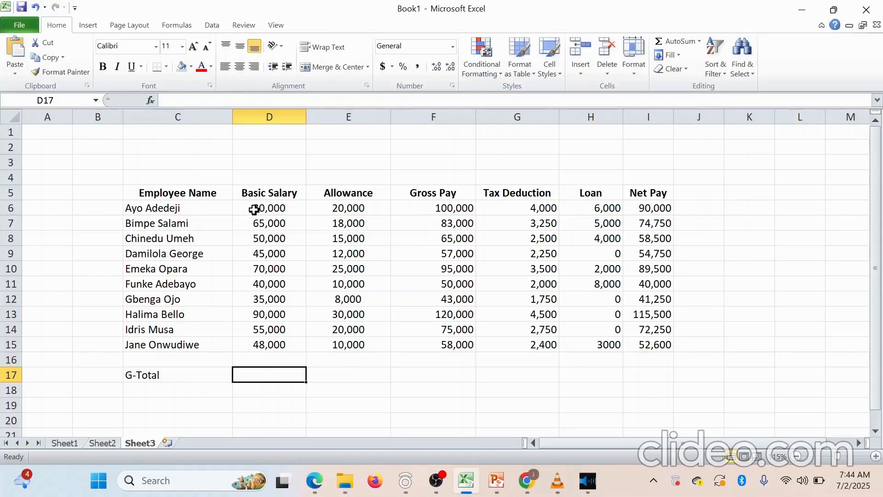
drag(254, 210, 258, 344)
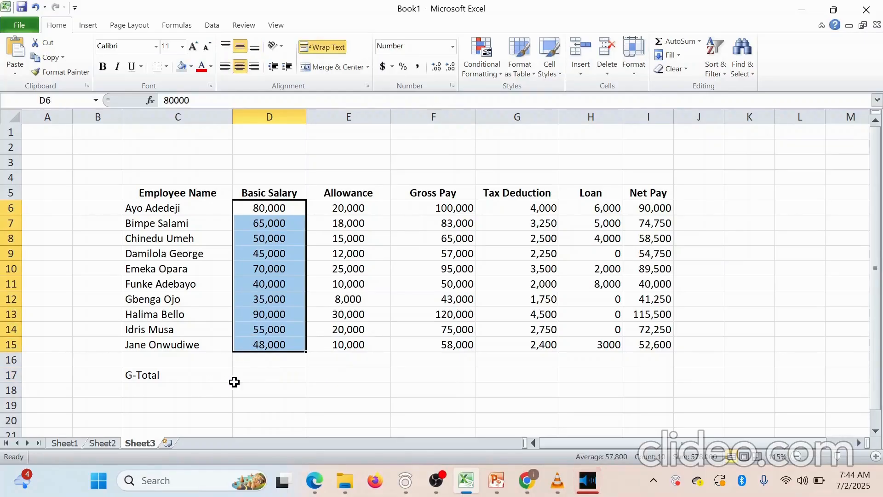
click(284, 377)
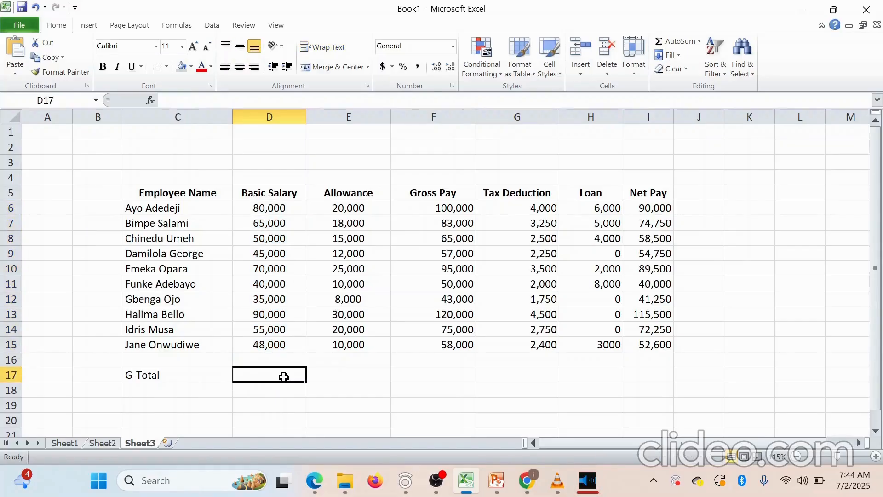
Begin a SUM formula for the Basic Salary total, then cancel the mistaken entry
text(=)
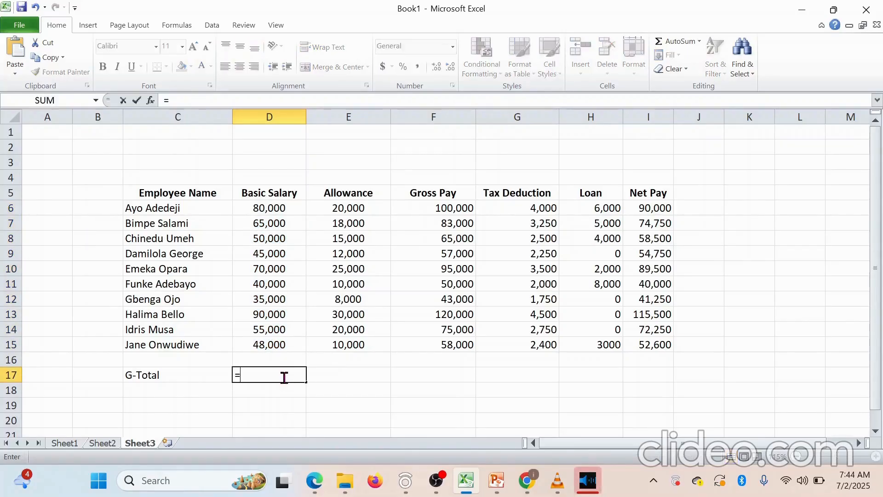
text(sum)
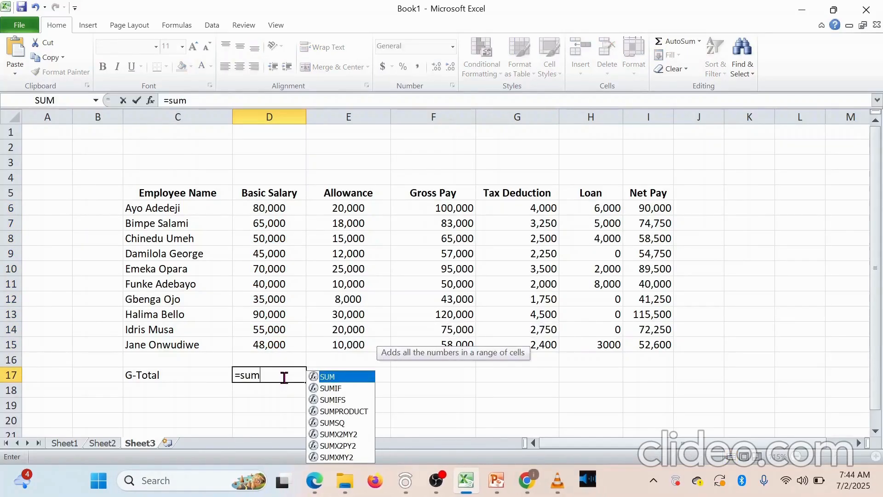
text(()
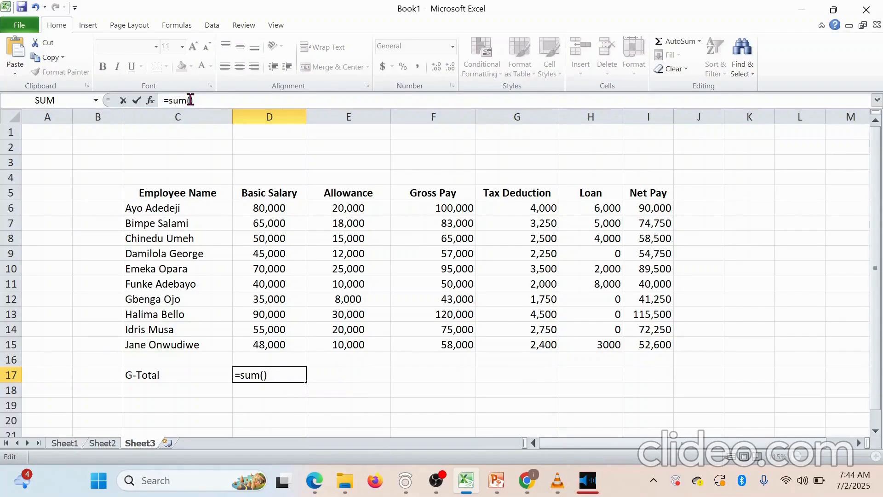
click(190, 100)
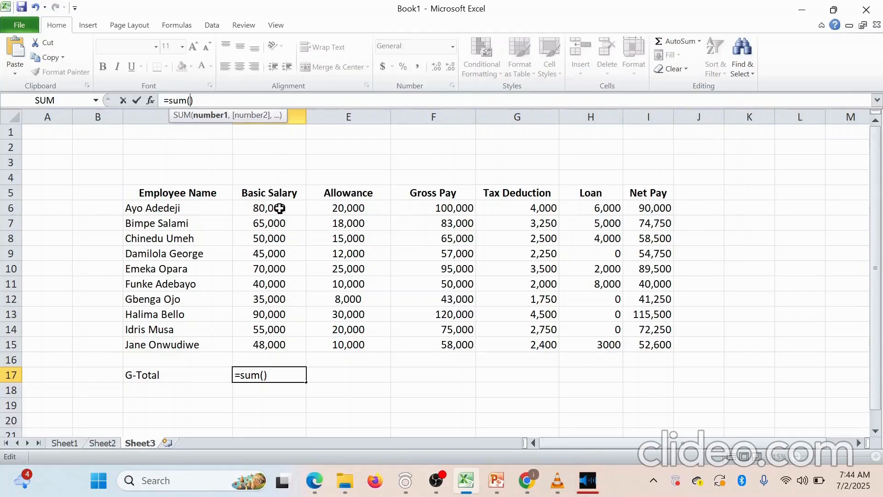
click(321, 150)
key(Escape)
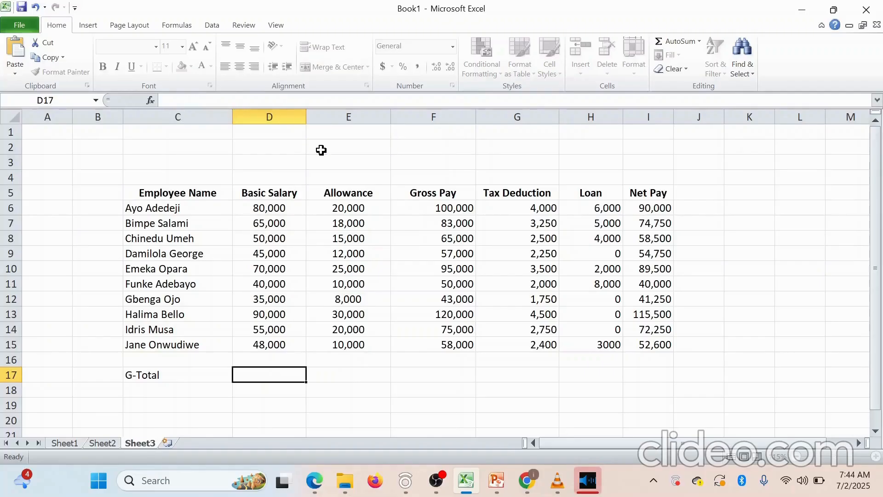
Enter =SUM(D6:D15) in D17 so the Basic Salary total shows 578,000
click(200, 102)
text(=)
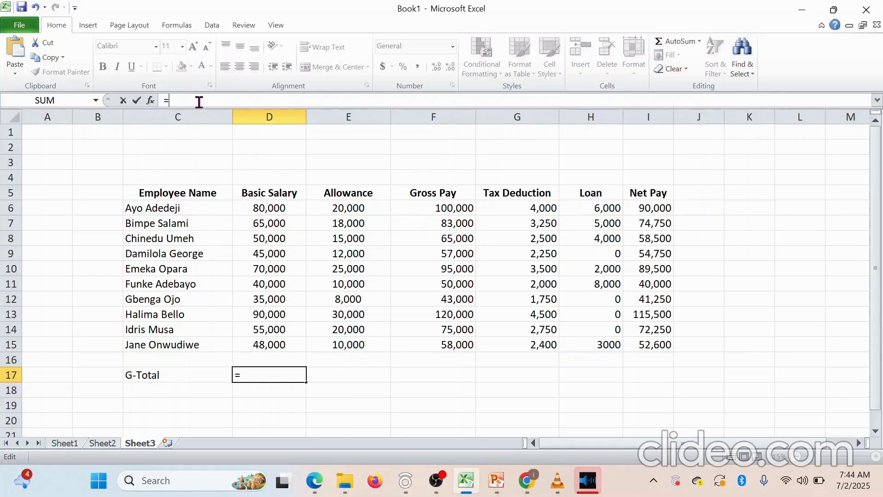
text(sum())
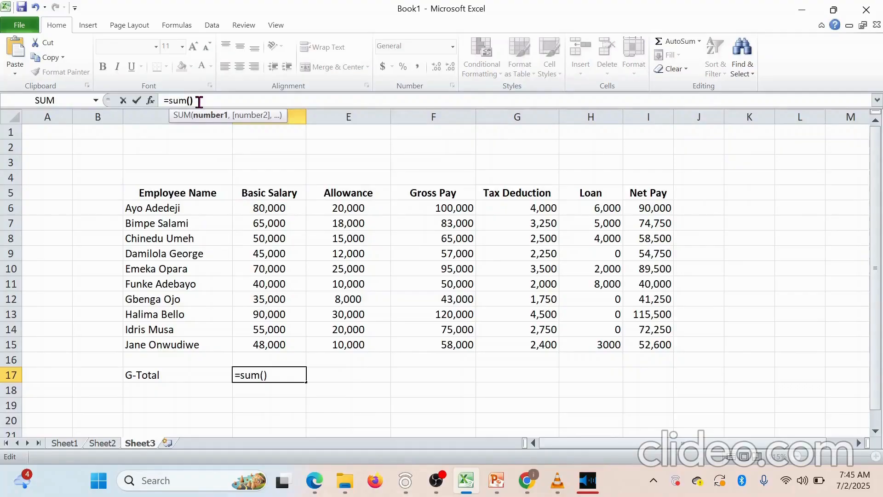
key(Left)
text(d)
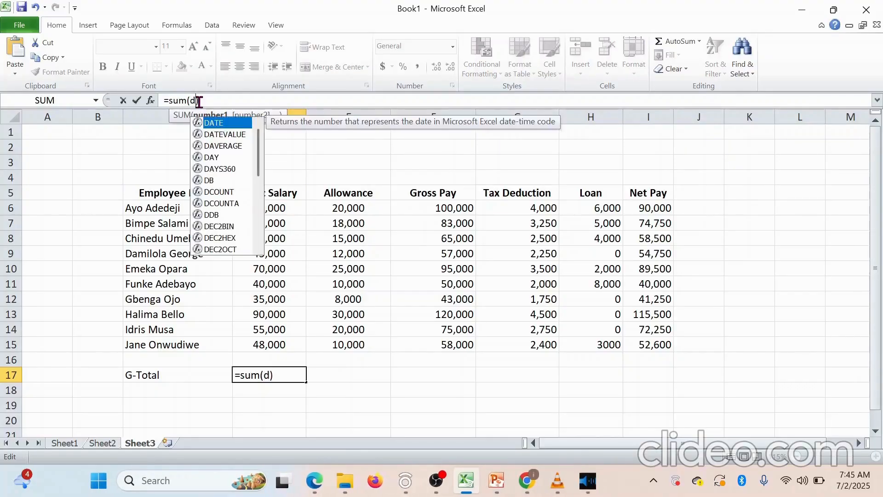
text(6)
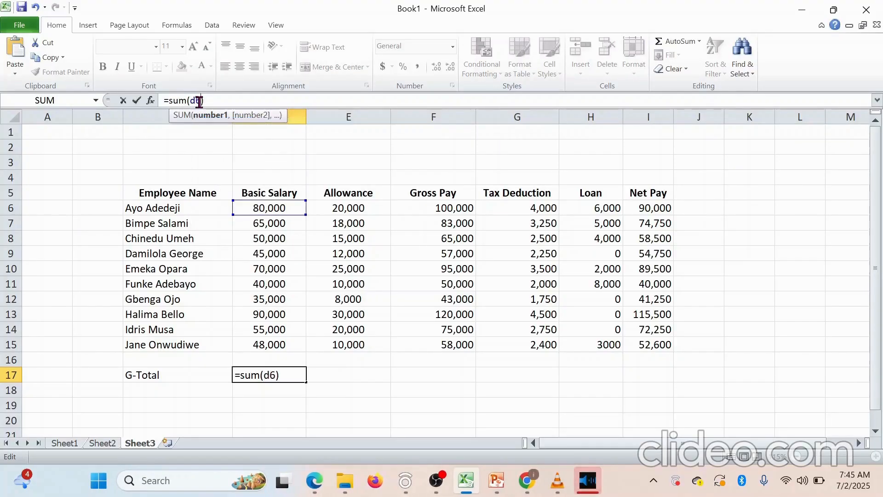
text(:)
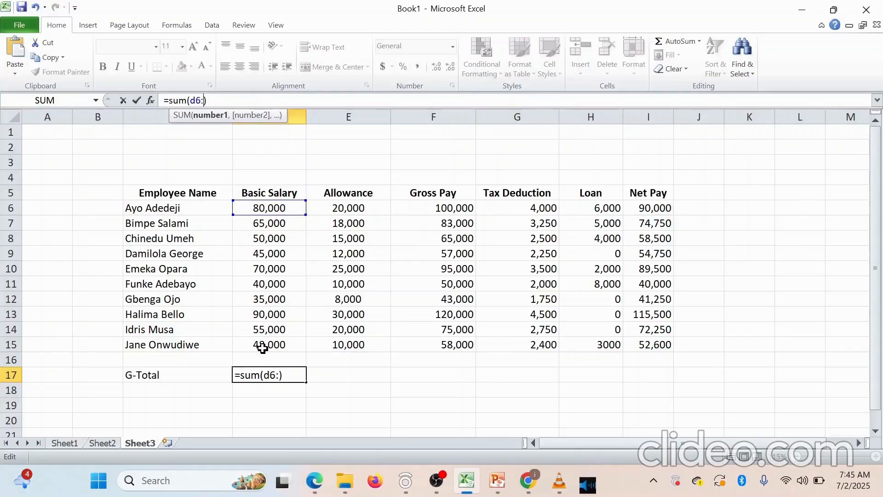
text(d1)
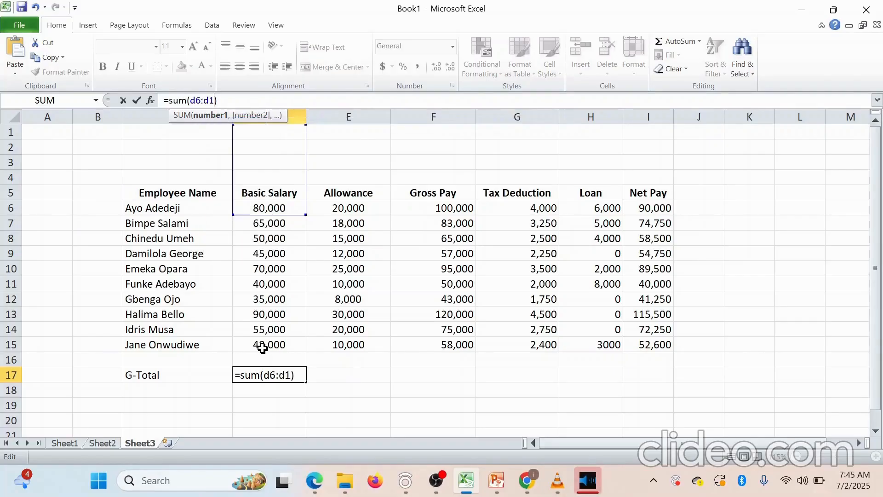
text(5)
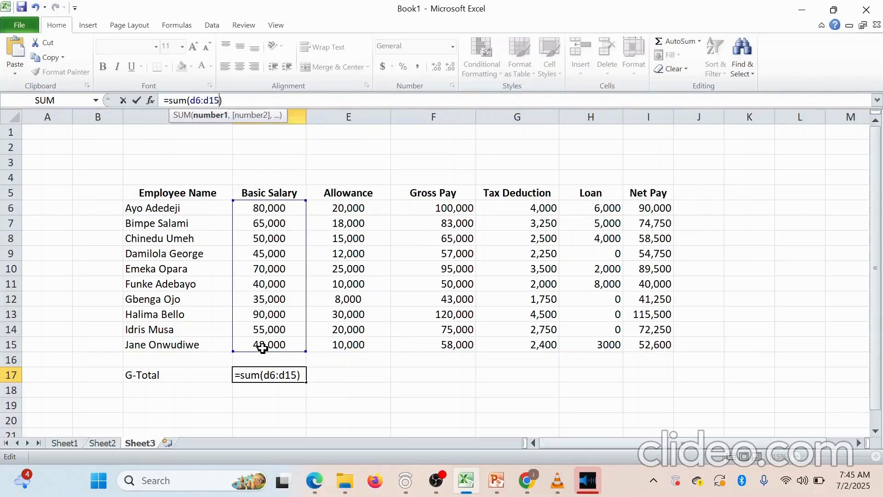
text())
key(Return)
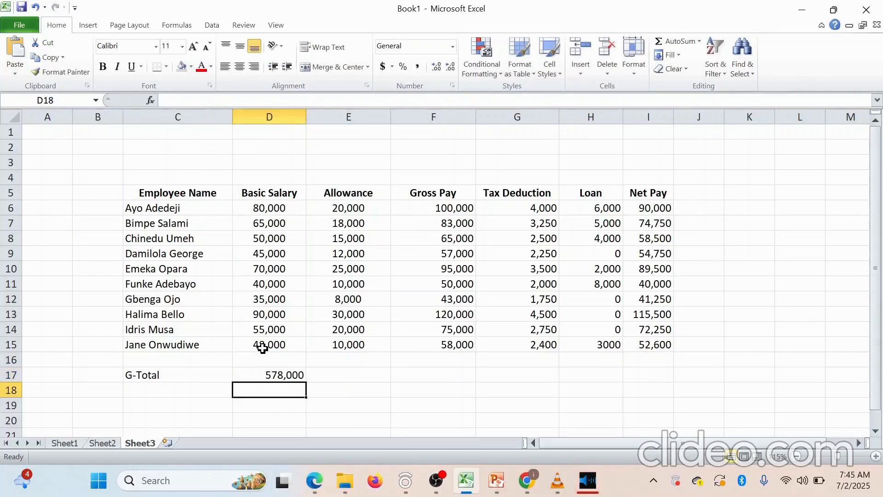
click(291, 376)
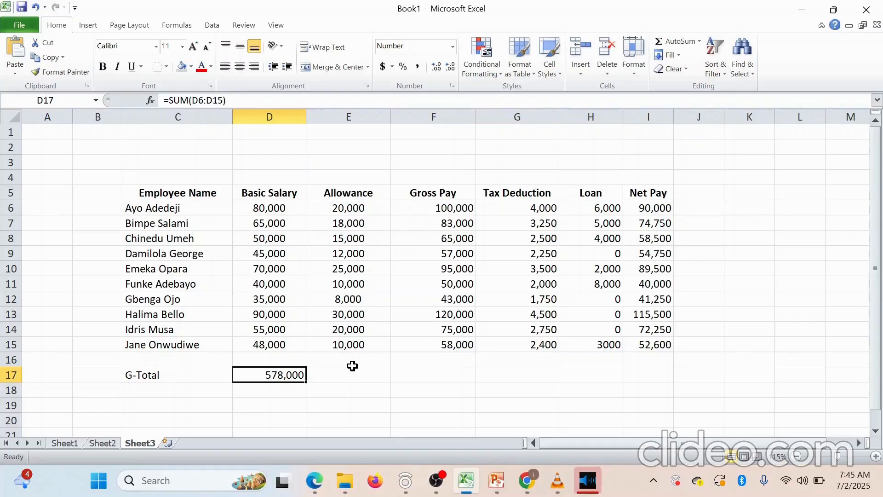
click(326, 374)
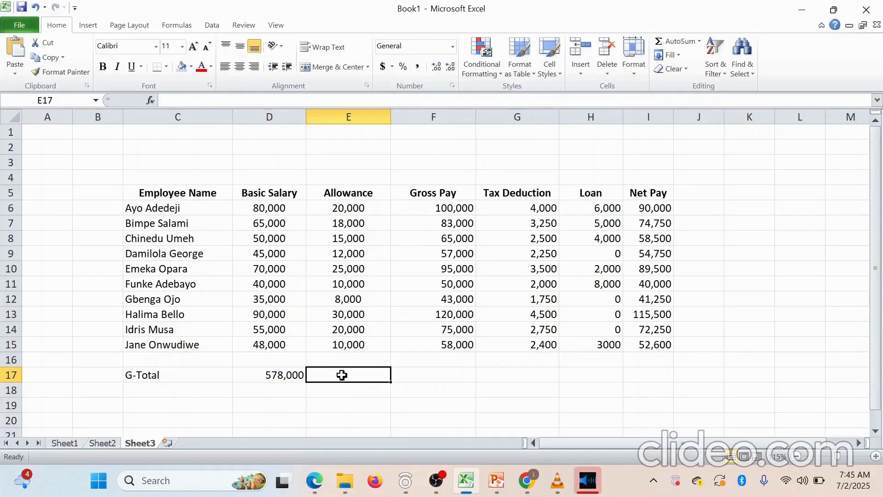
click(293, 375)
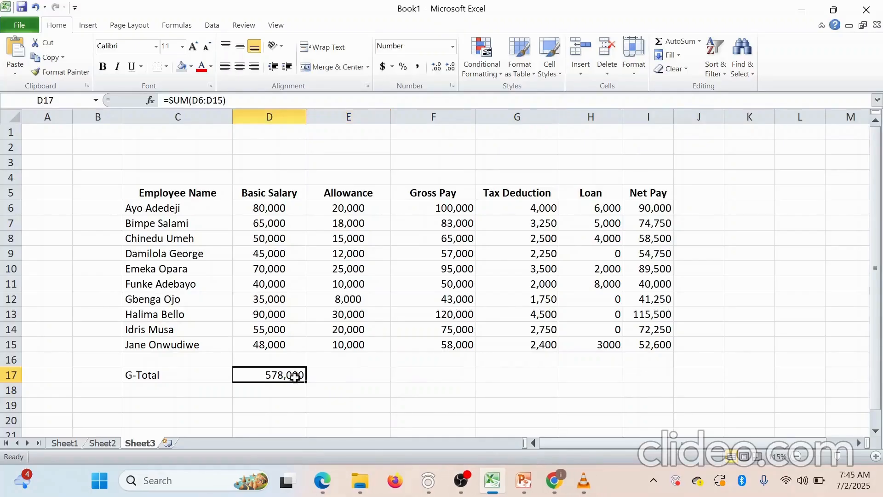
Fill the D17 total across E17:I17, giving 168,000, 746,000, 28,900, 28,000 and 689,100
drag(306, 384, 467, 377)
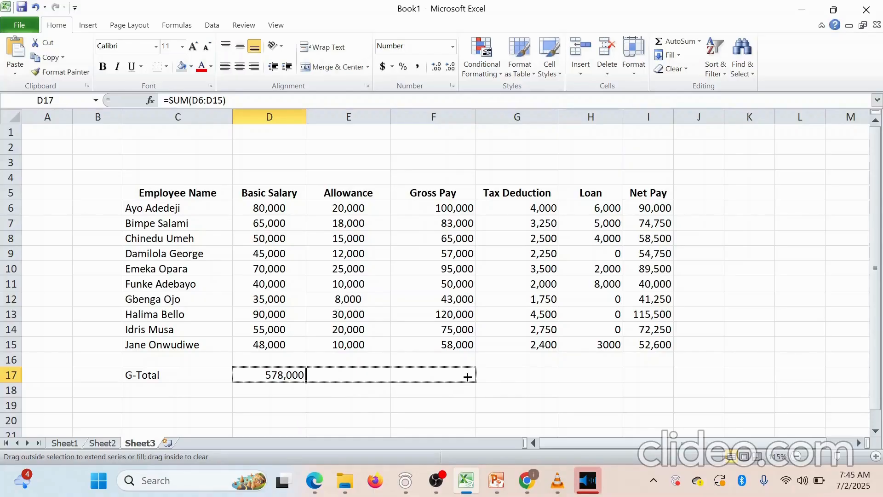
drag(502, 378, 545, 374)
drag(545, 373, 669, 375)
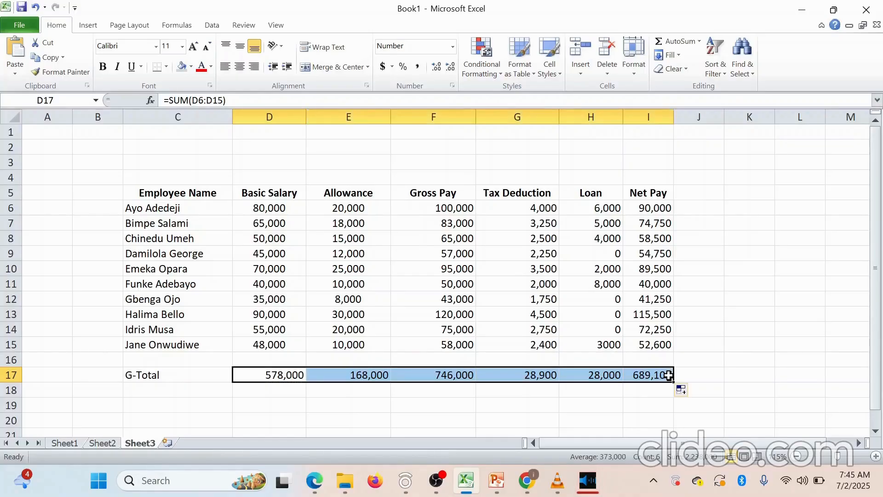
click(726, 390)
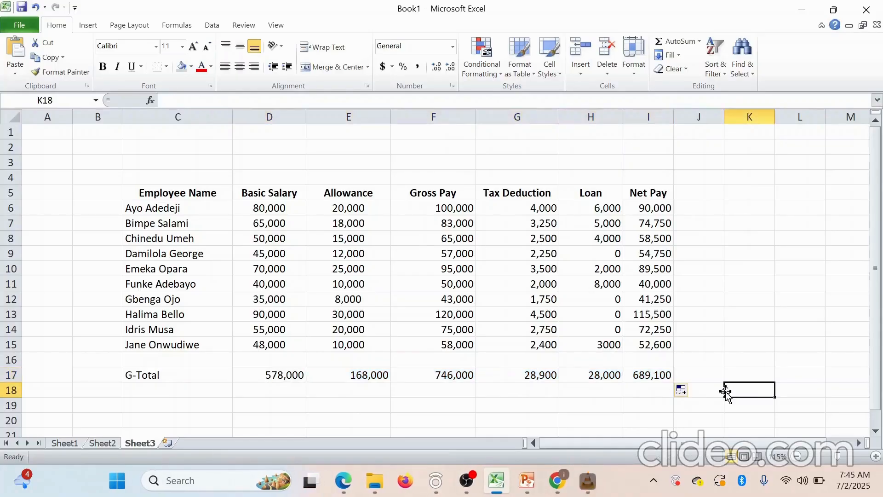
click(140, 376)
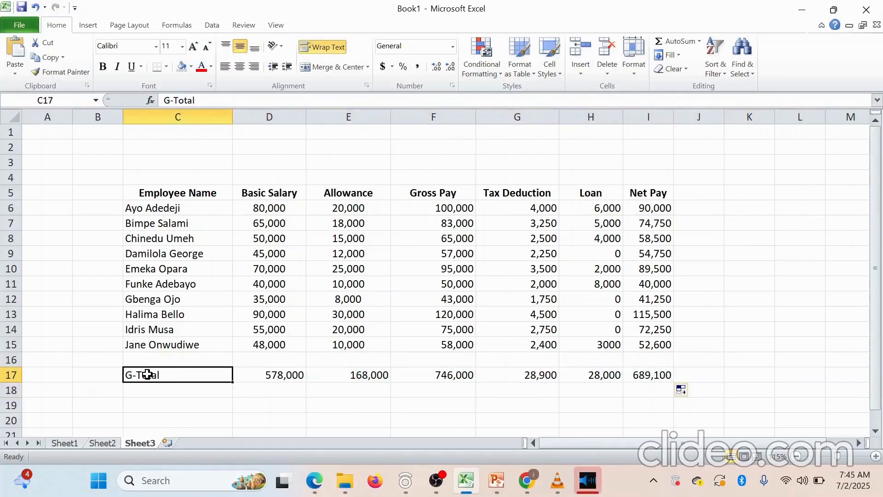
click(103, 66)
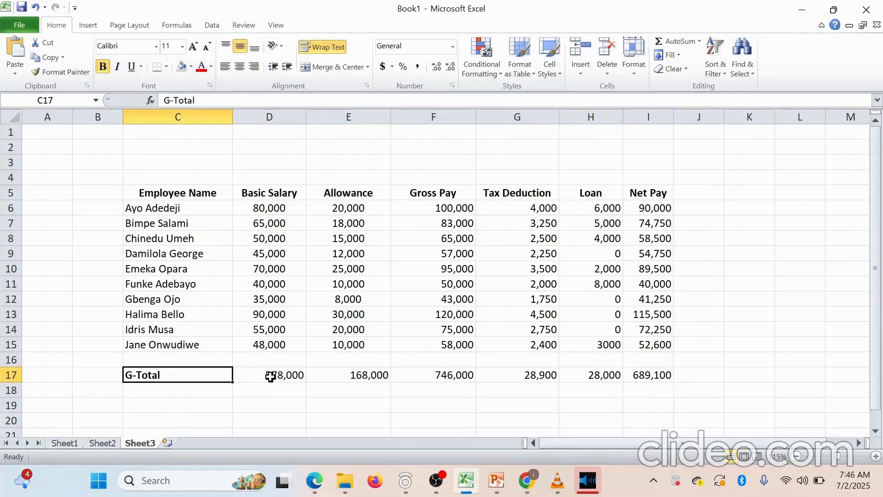
drag(270, 376, 631, 380)
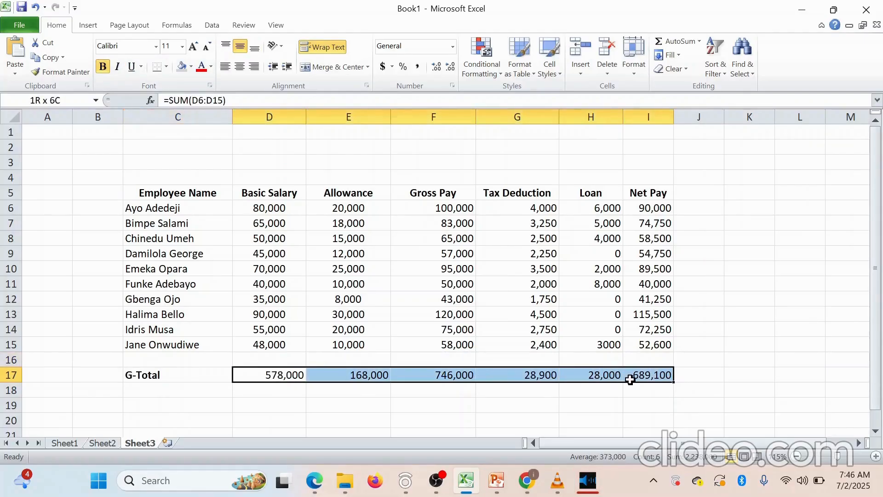
click(270, 208)
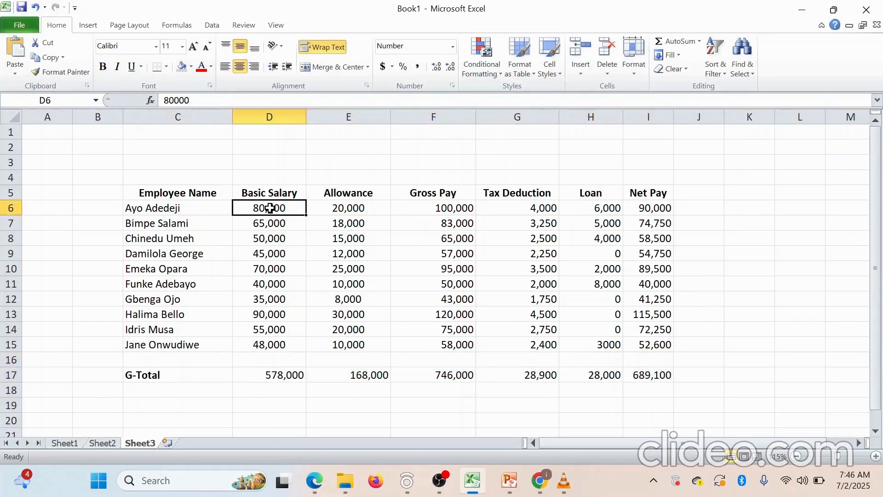
drag(270, 208, 654, 351)
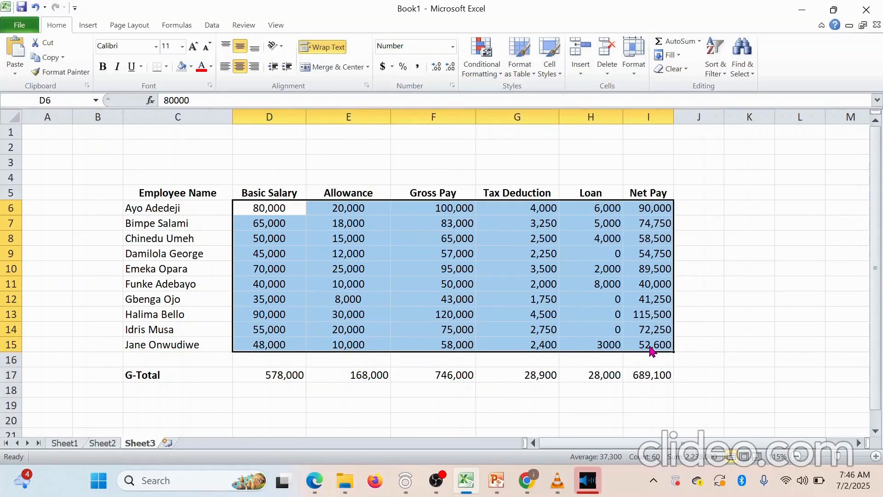
click(304, 298)
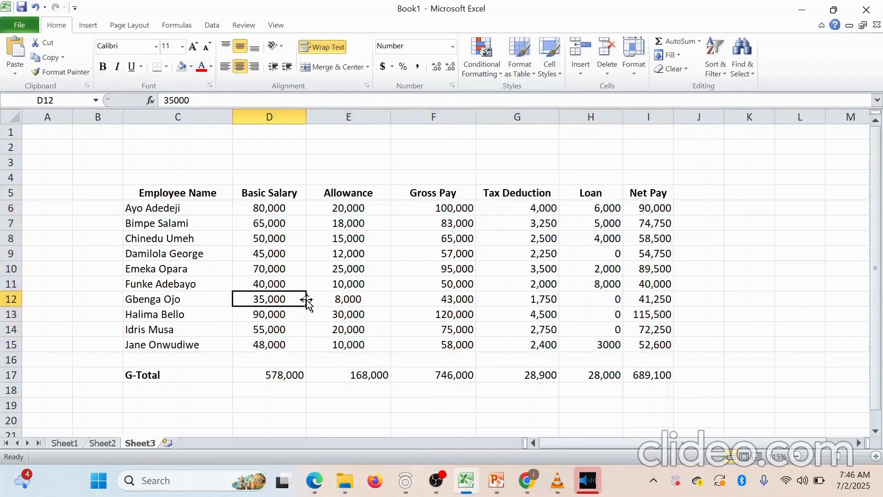
click(260, 207)
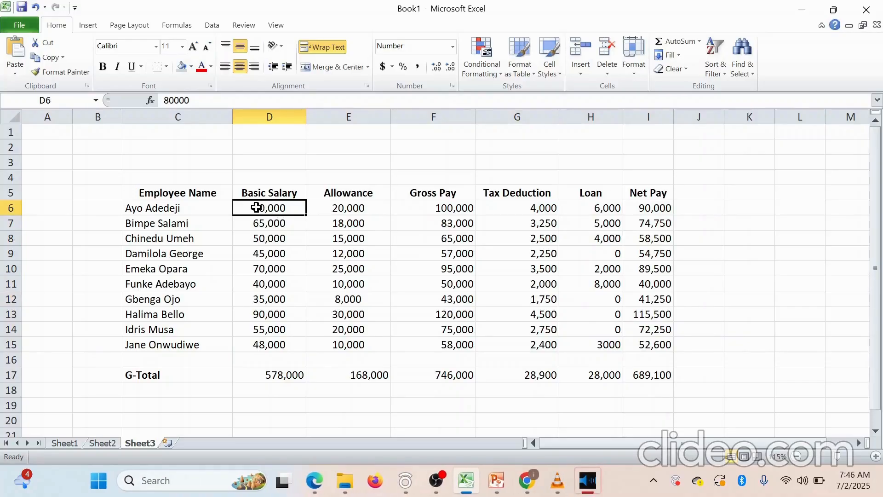
drag(257, 208, 644, 349)
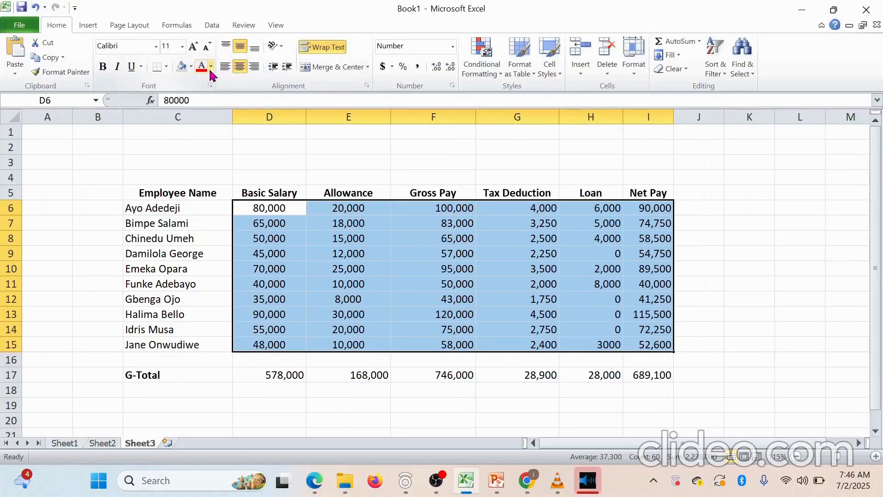
click(241, 48)
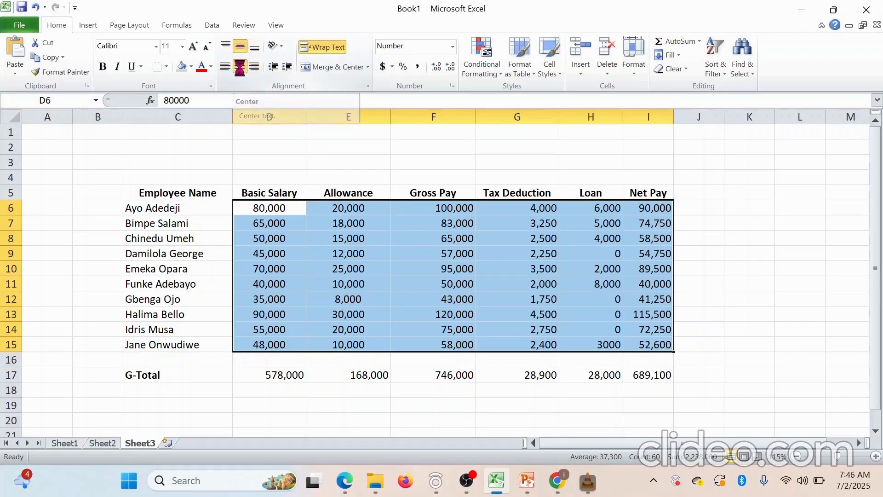
click(240, 67)
click(240, 67)
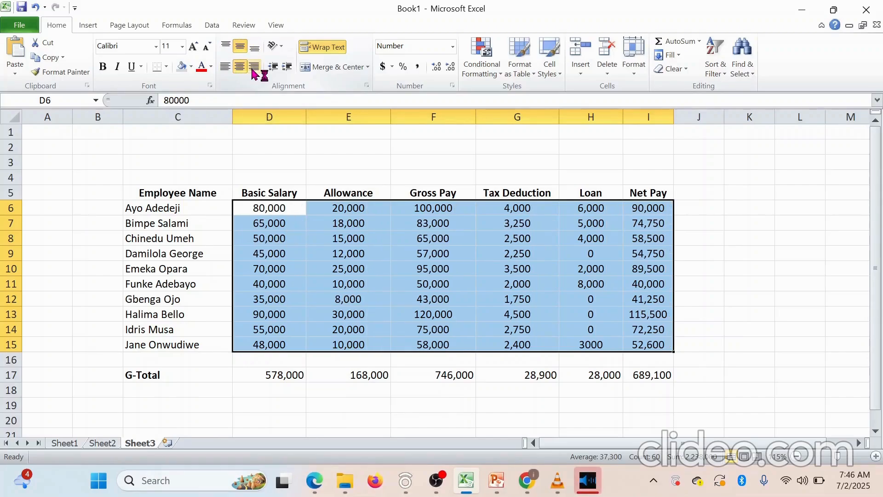
click(254, 73)
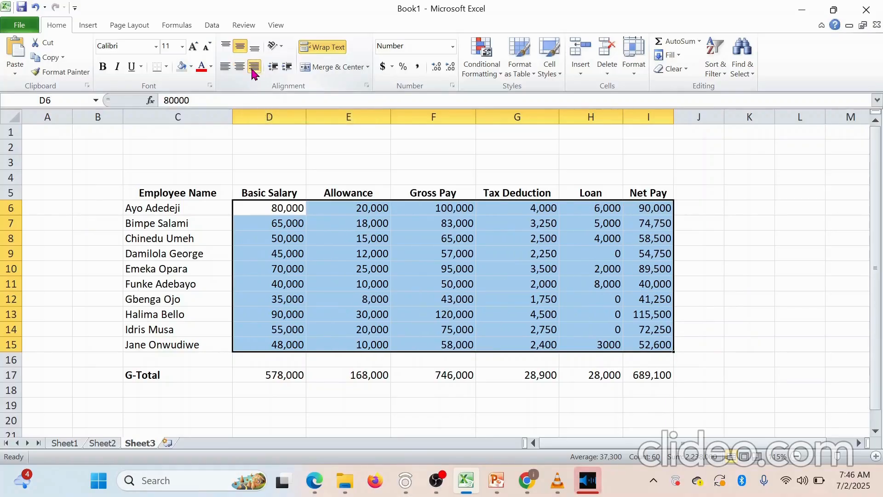
click(225, 70)
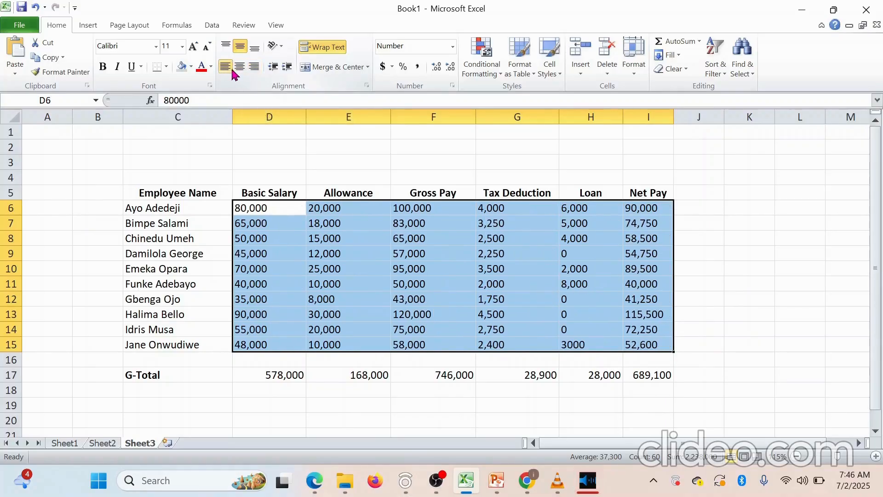
click(240, 69)
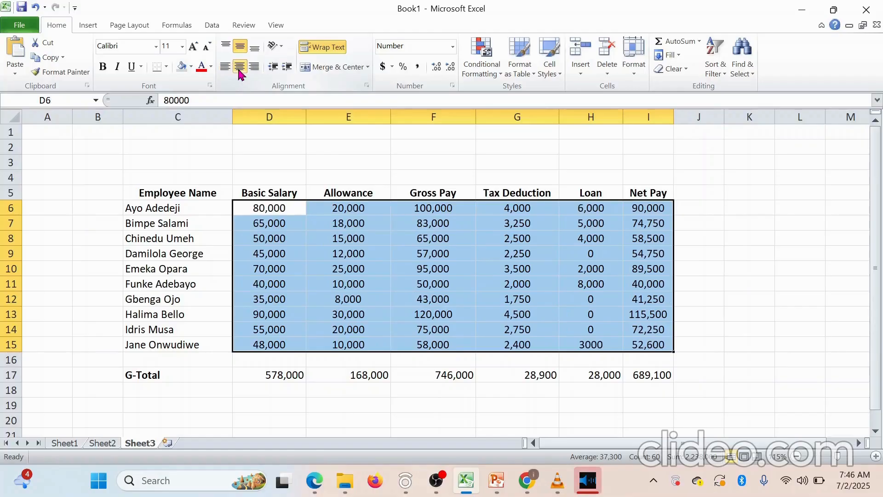
click(211, 67)
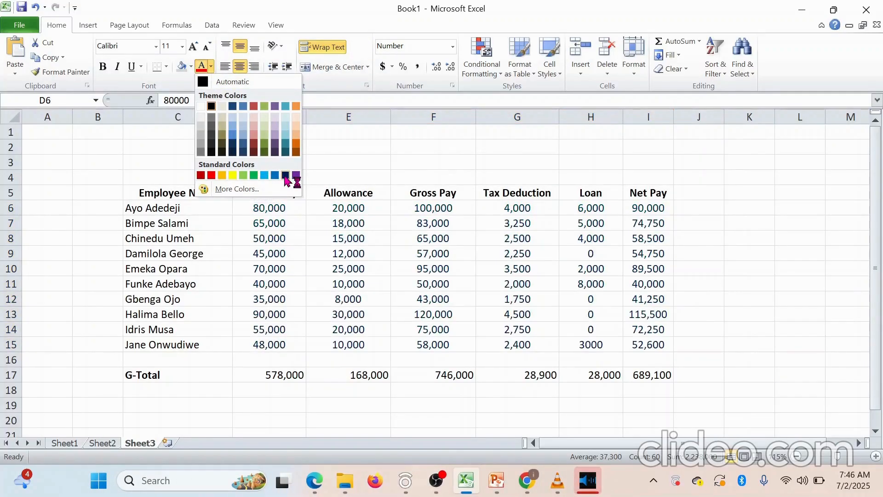
Apply the orange theme font colour to the selected payroll figures D6:I15
click(296, 152)
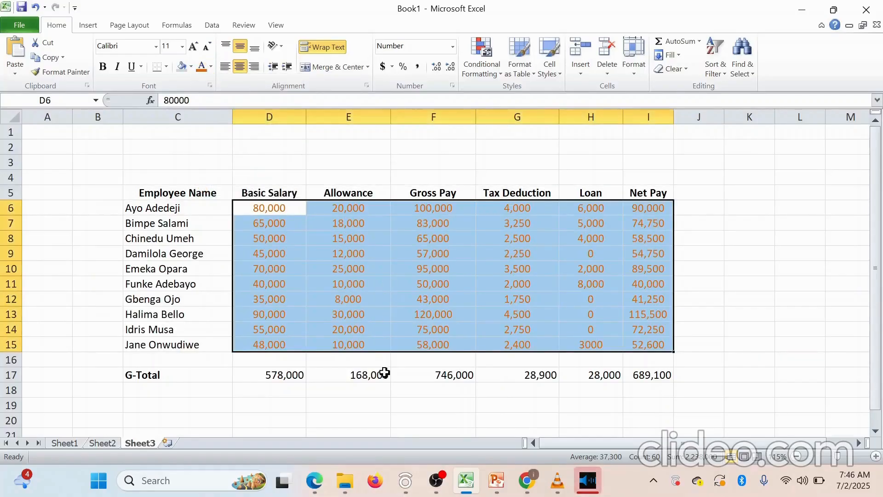
click(382, 388)
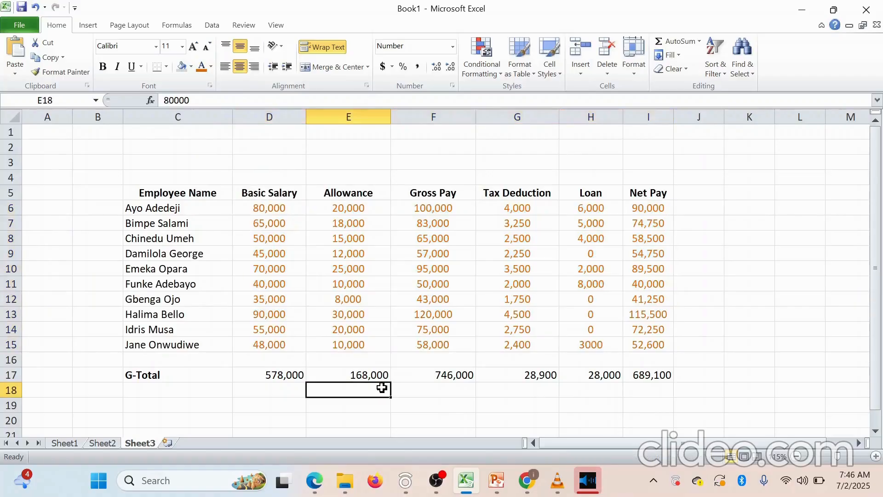
click(189, 192)
Rotate the C5:I5 headers, Employee Name to Net Pay, to 90-degree vertical text
drag(189, 192, 646, 191)
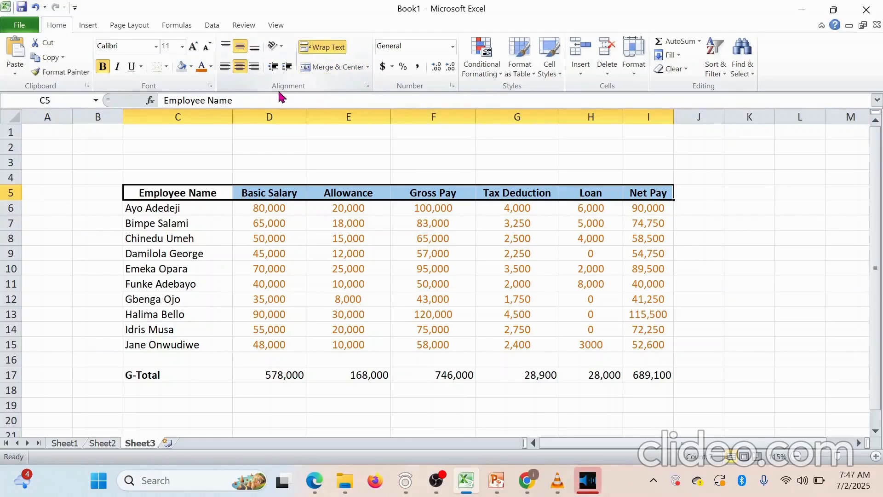
click(367, 86)
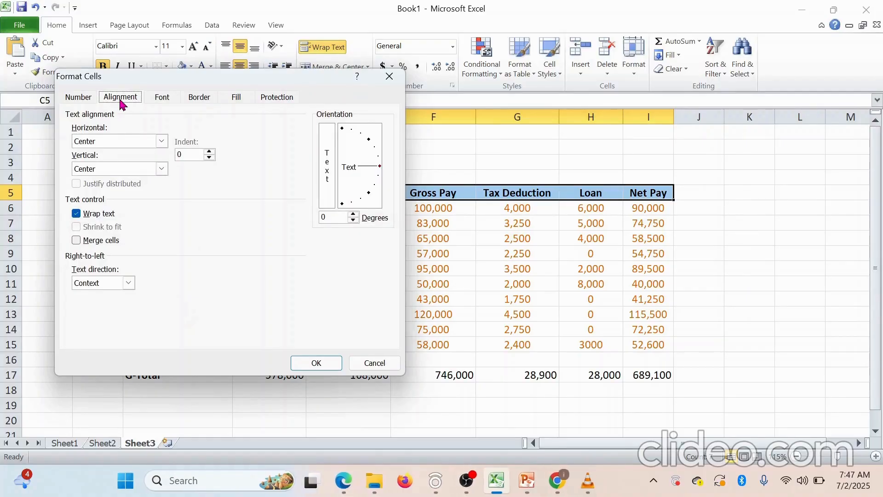
click(84, 98)
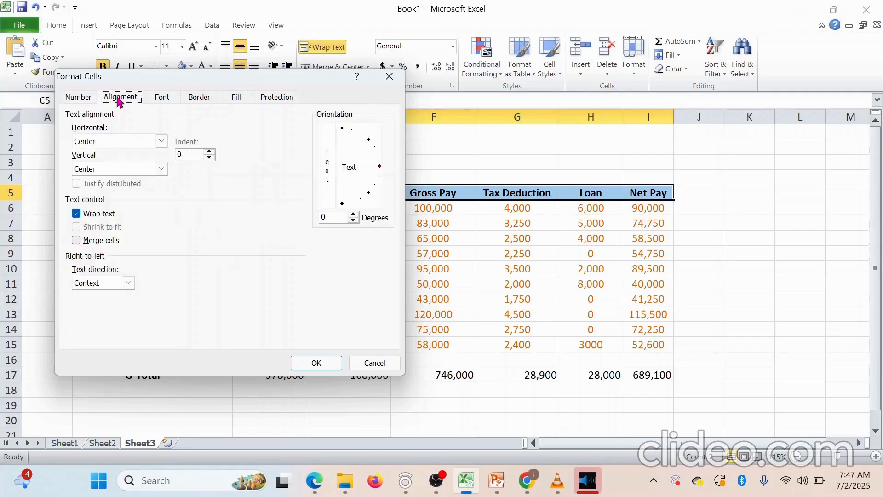
click(381, 170)
drag(381, 171, 339, 138)
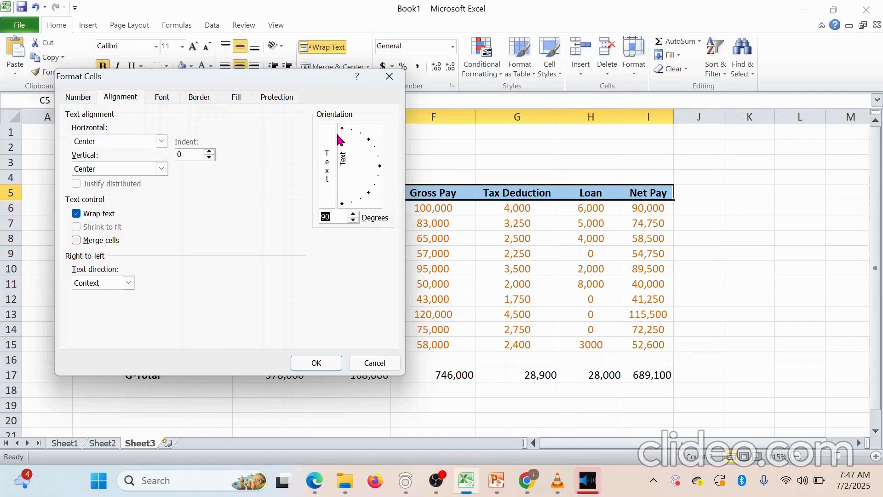
click(317, 363)
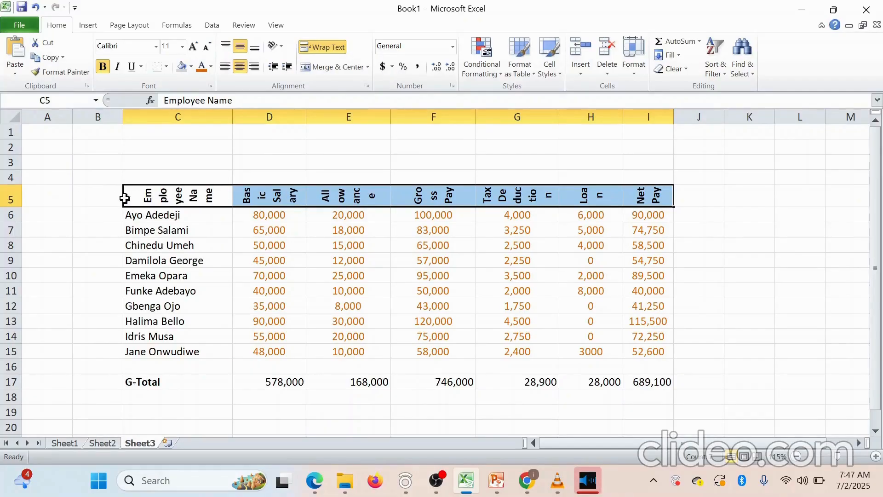
click(180, 199)
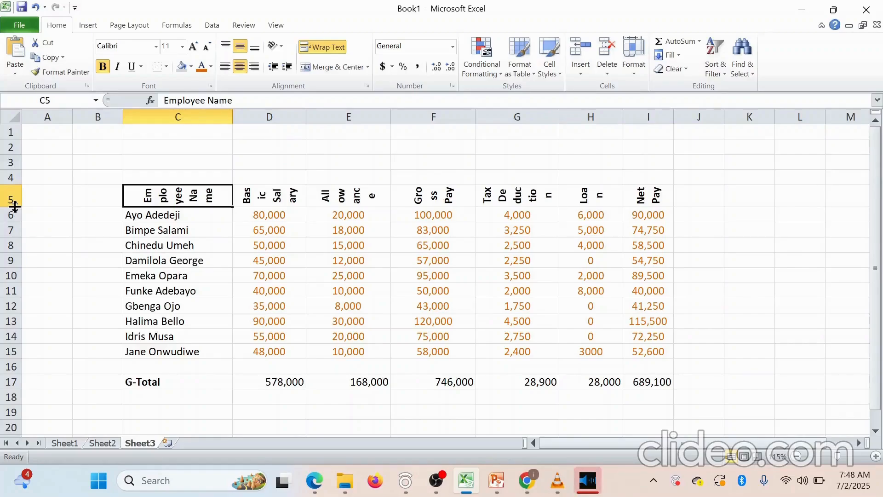
Drag row 5 taller so vertical headings like Basic Salary read as whole words
drag(15, 206, 15, 240)
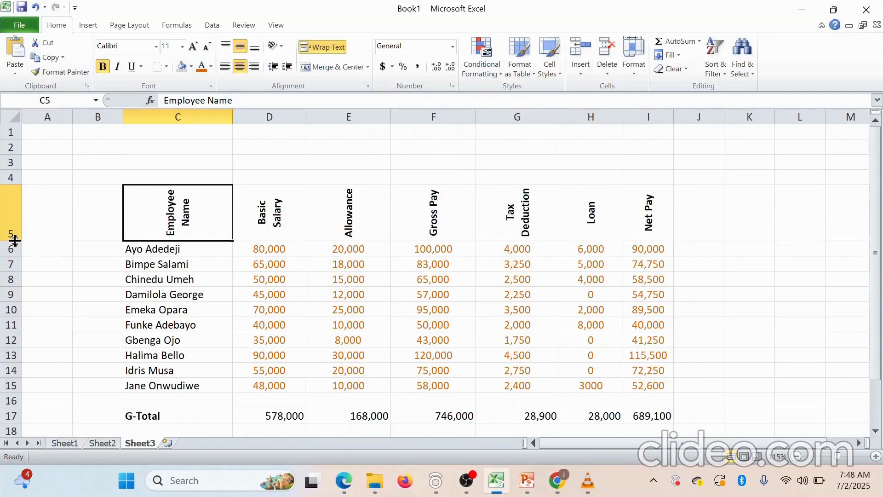
click(303, 283)
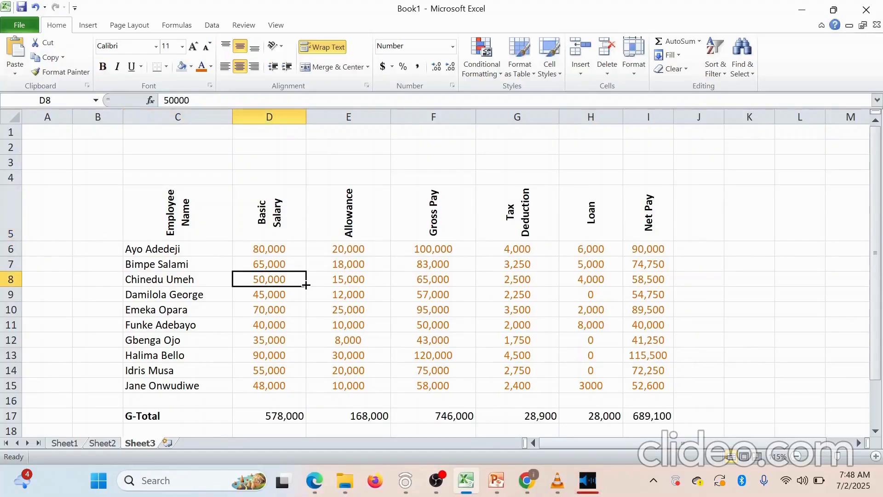
drag(184, 226, 642, 226)
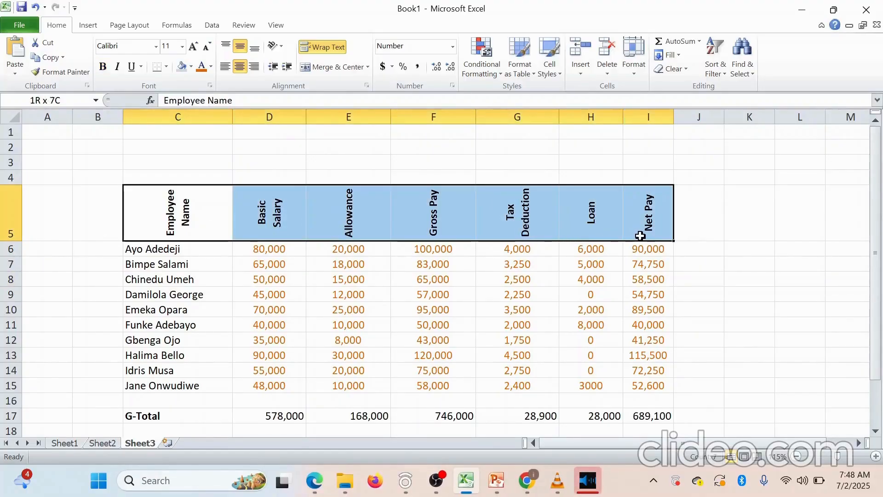
Set the Employee Name to Net Pay headings' orientation to 45 degrees
click(367, 86)
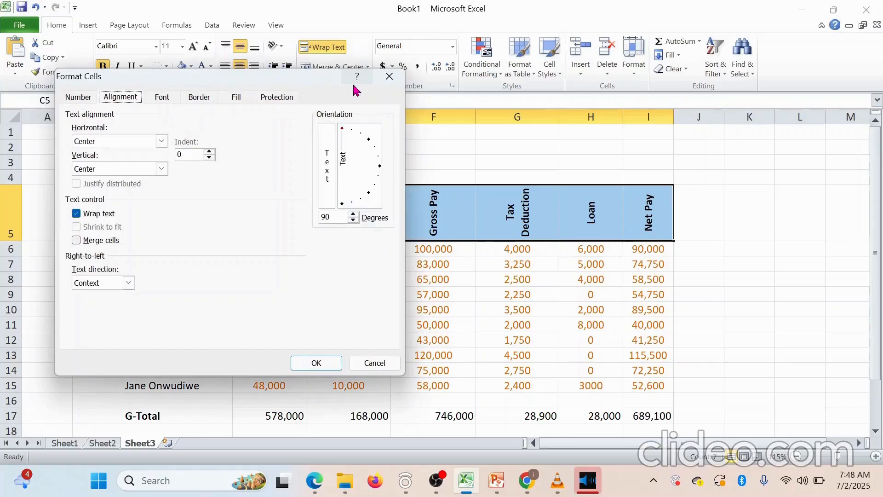
click(369, 140)
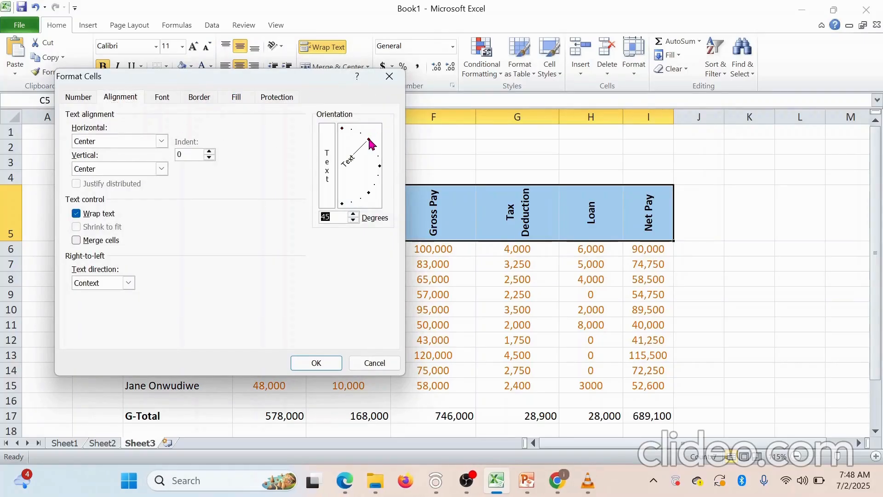
click(319, 363)
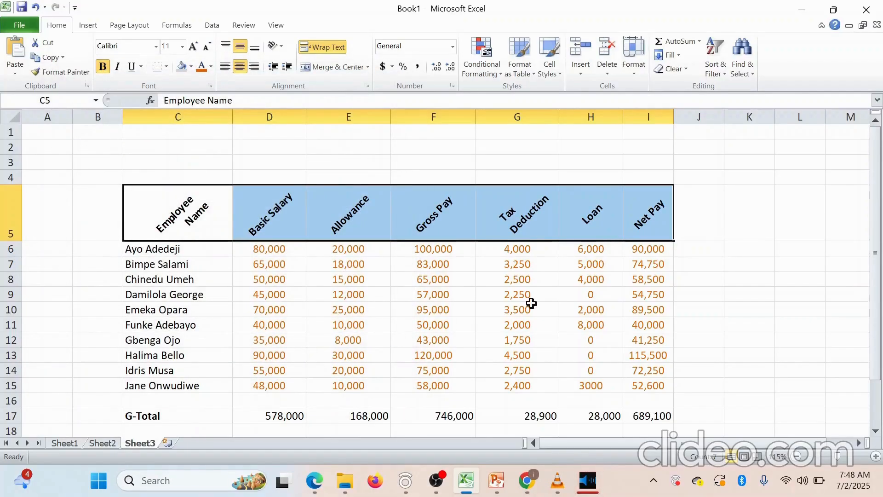
click(726, 235)
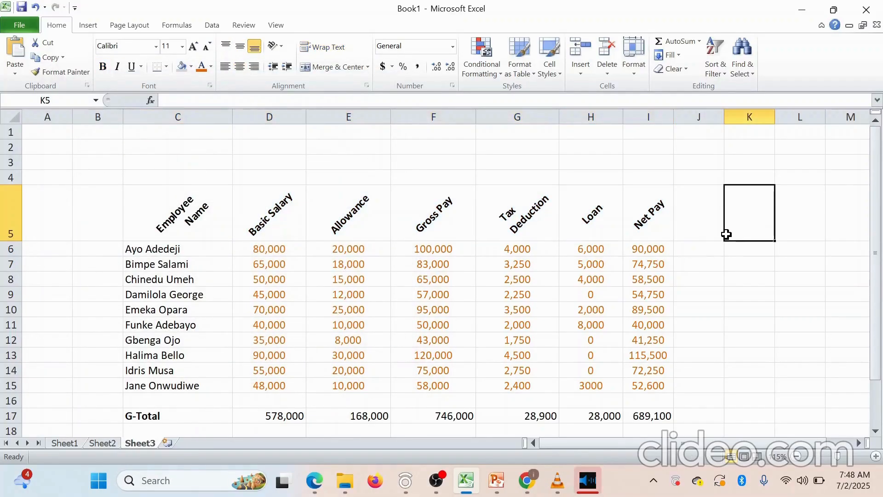